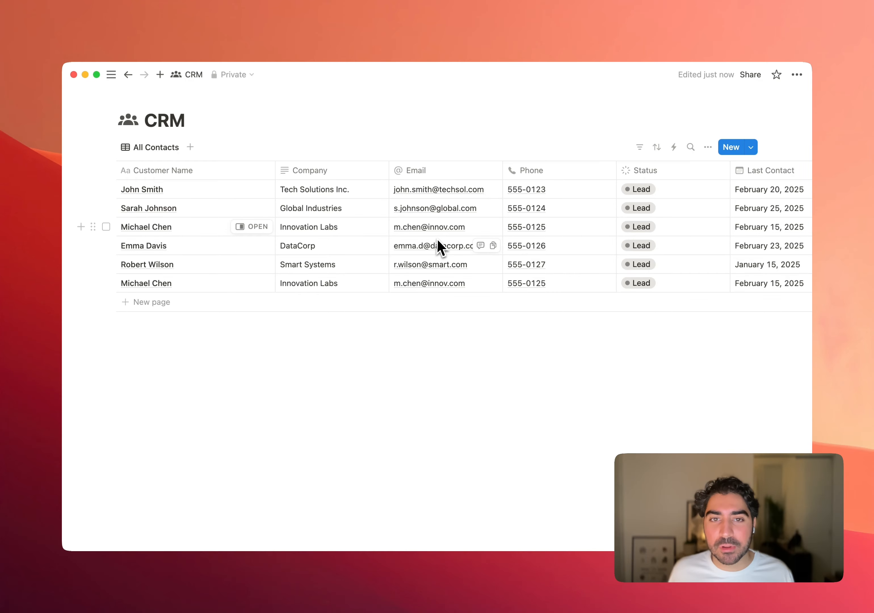
- Add a Relation property named Related CRM that links to the CRM database itself, with no limit and two-way relation off
scroll(439, 244, "right", 5)
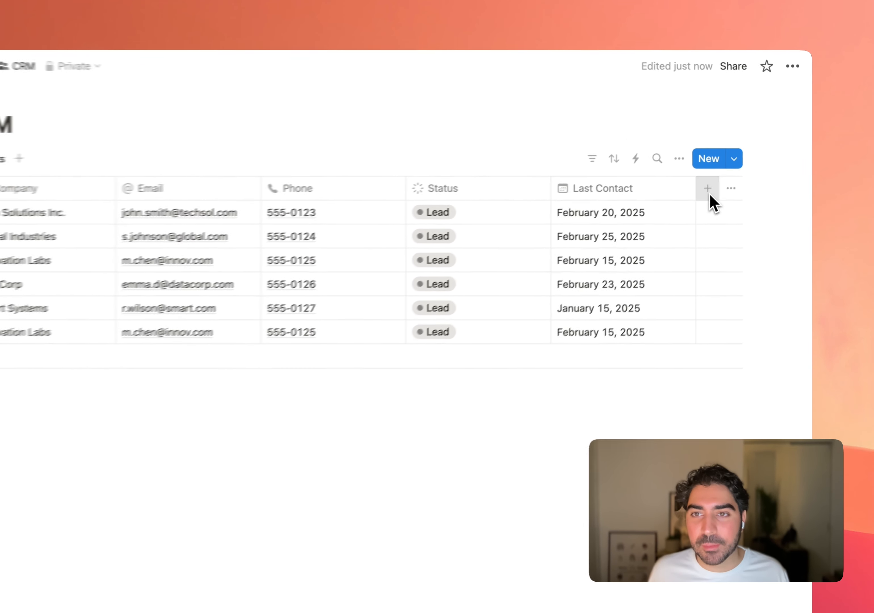
left_click(731, 172)
type("relation")
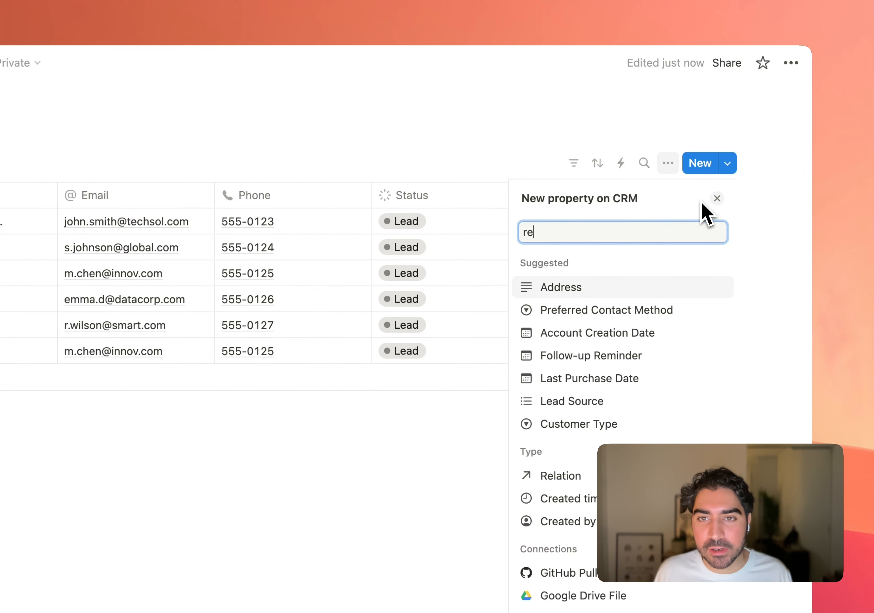
left_click(655, 292)
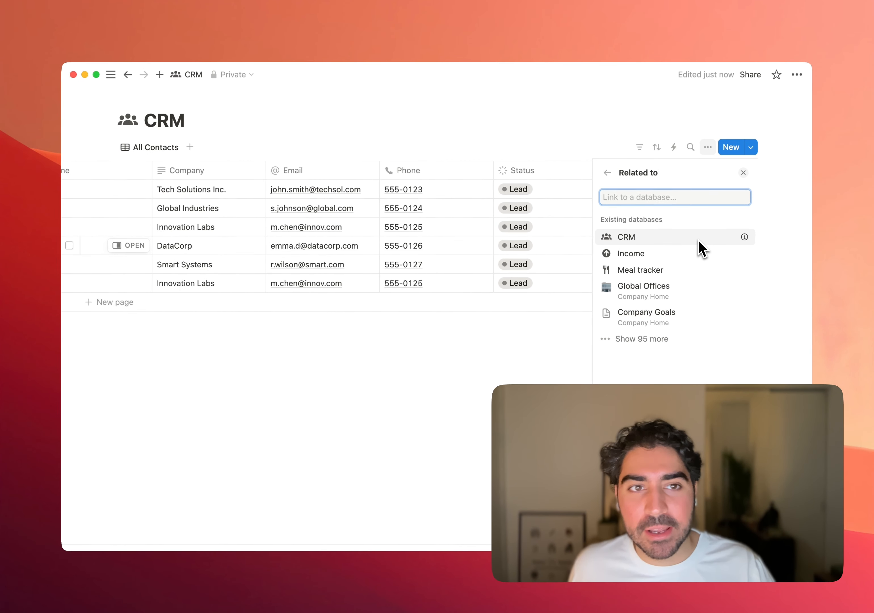
left_click(658, 235)
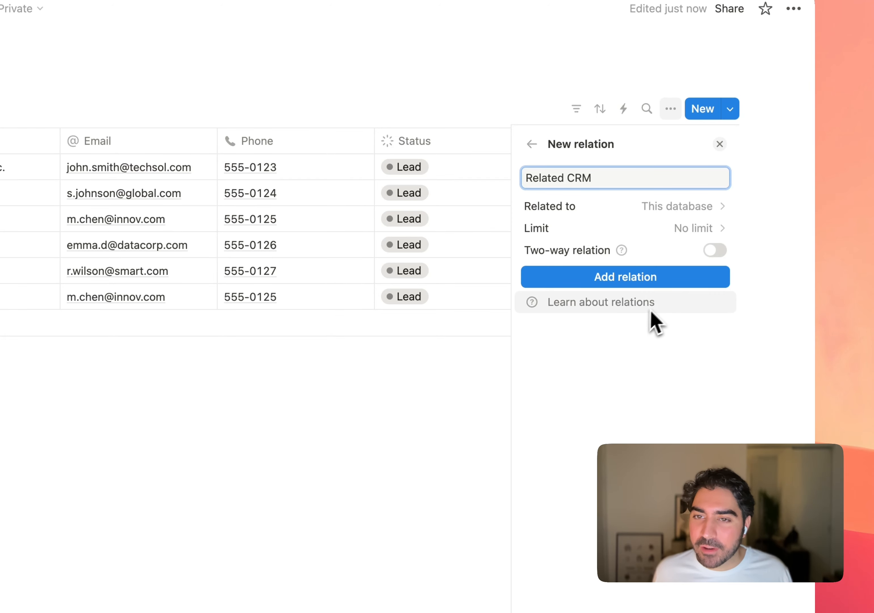
left_click(667, 283)
left_click(381, 445)
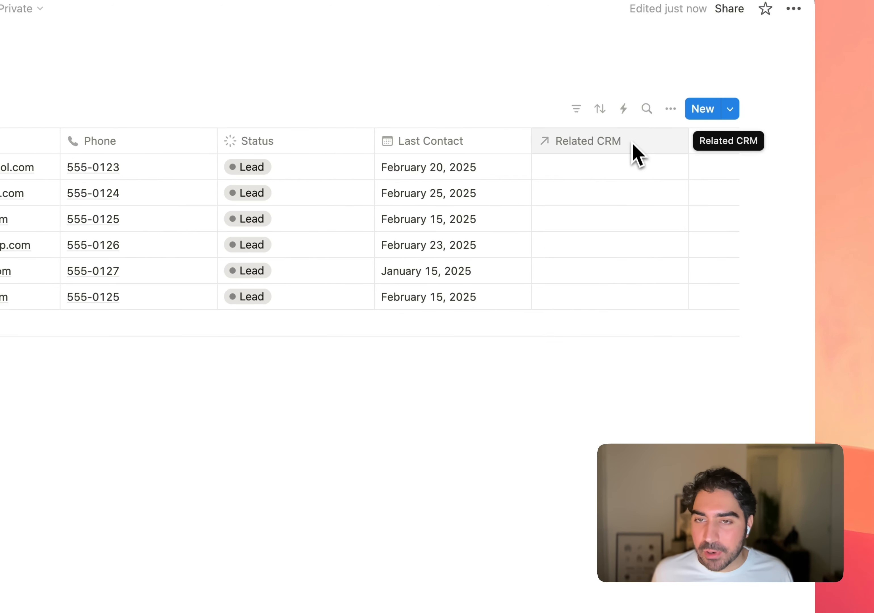
- Link every contact page of the database in the first row's Related CRM cell
left_click(617, 169)
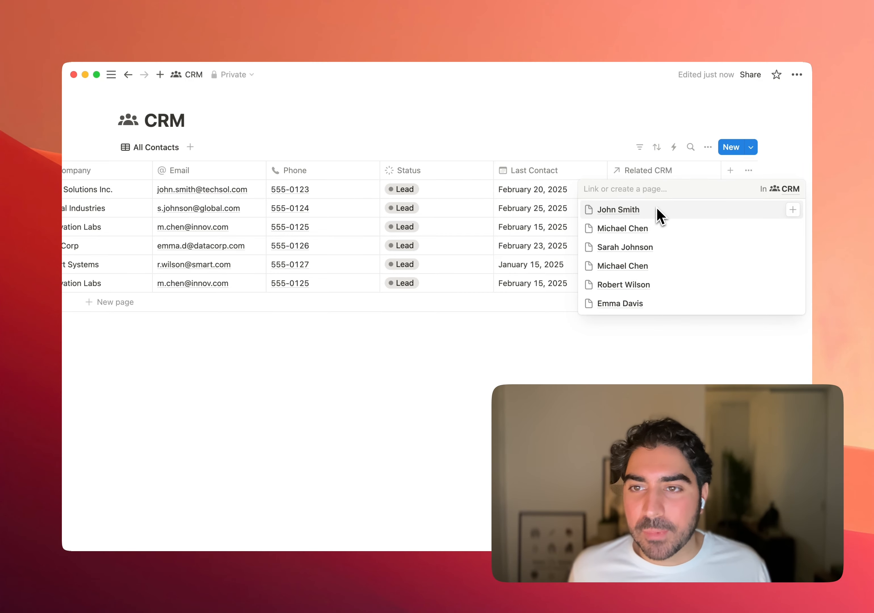
left_click(793, 210)
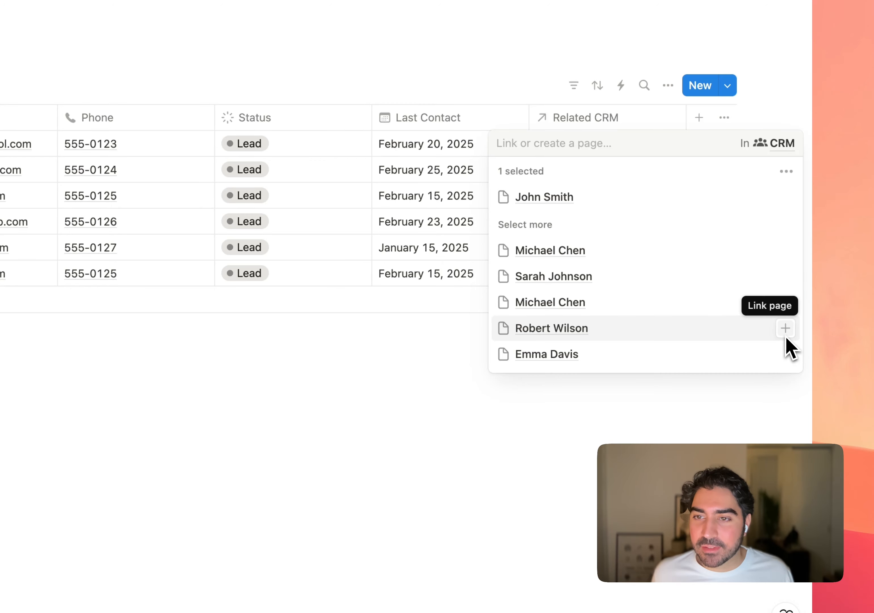
left_click(785, 333)
left_click(790, 357)
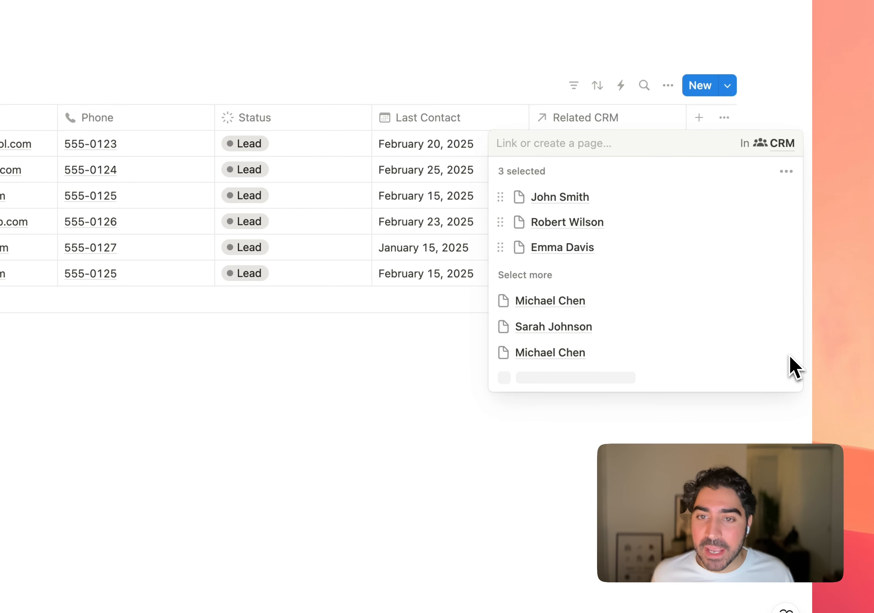
left_click(791, 335)
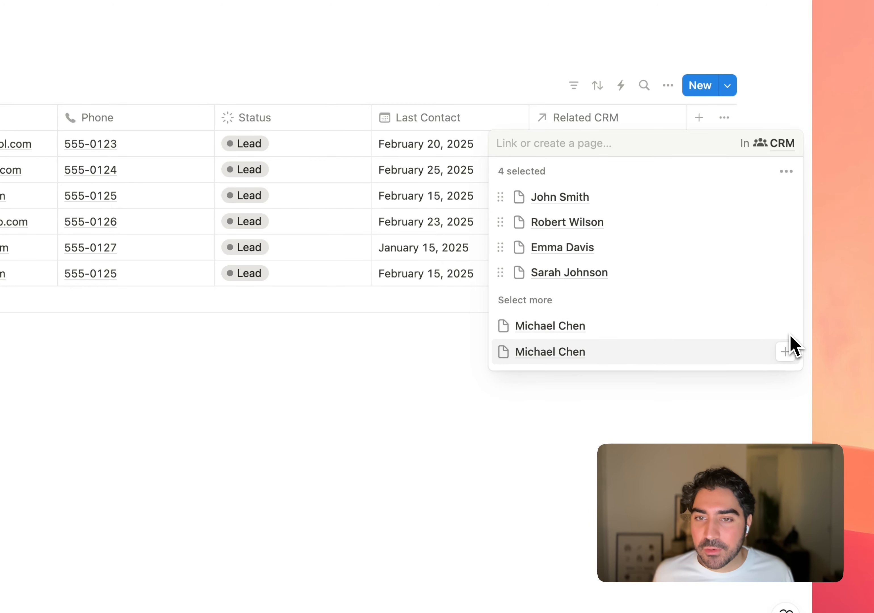
left_click(791, 353)
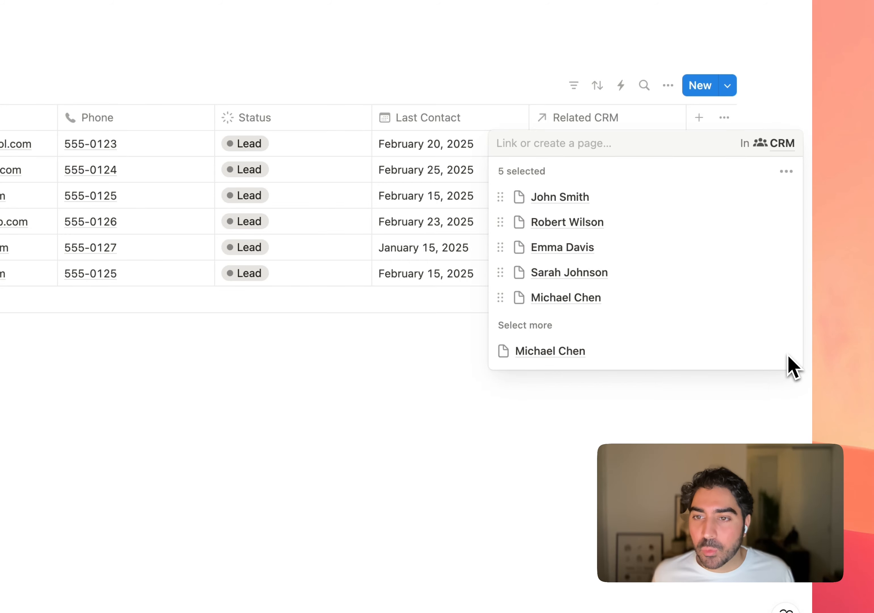
left_click(789, 356)
key("Escape")
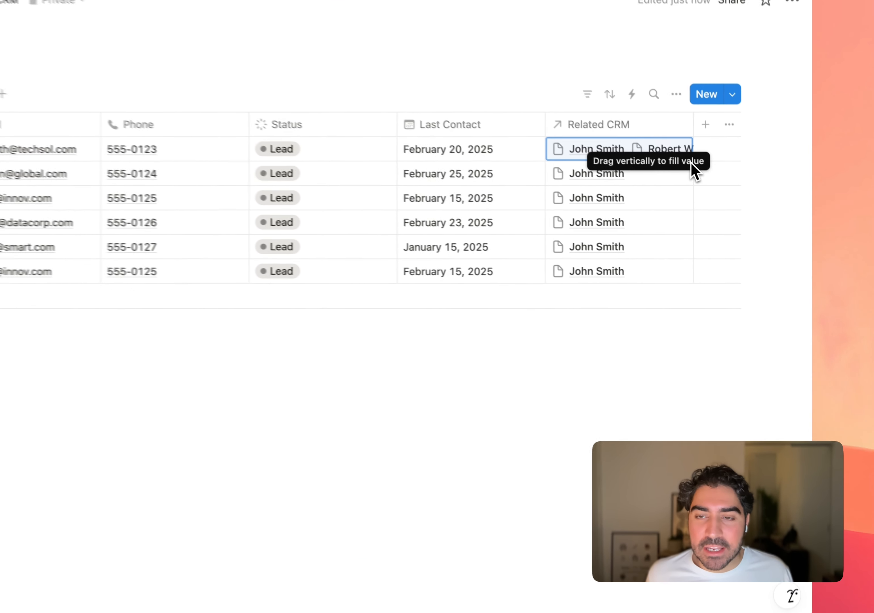
- Fill the first row's Related CRM value down to all remaining rows and check the linked pages in the first and third rows
left_click_drag(719, 199, 685, 296)
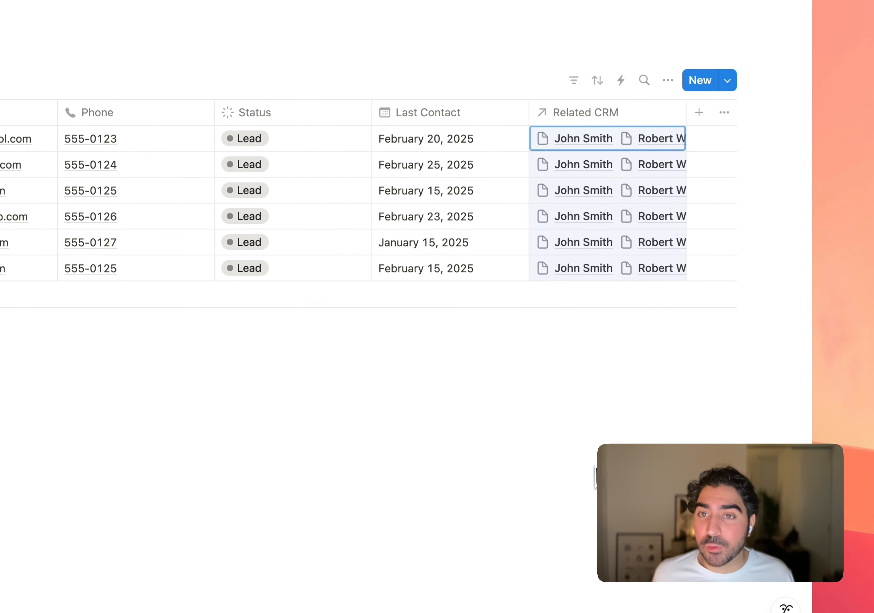
left_click(653, 465)
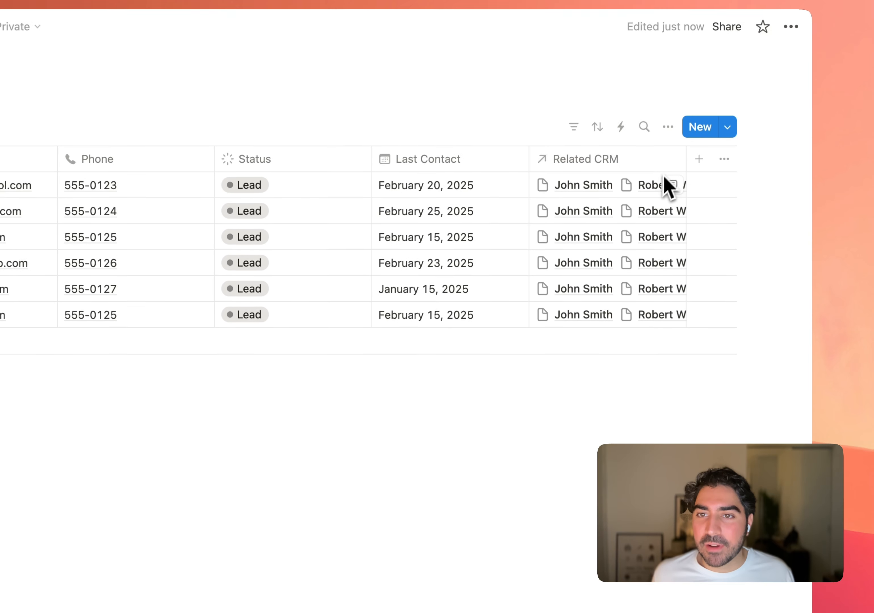
left_click(611, 196)
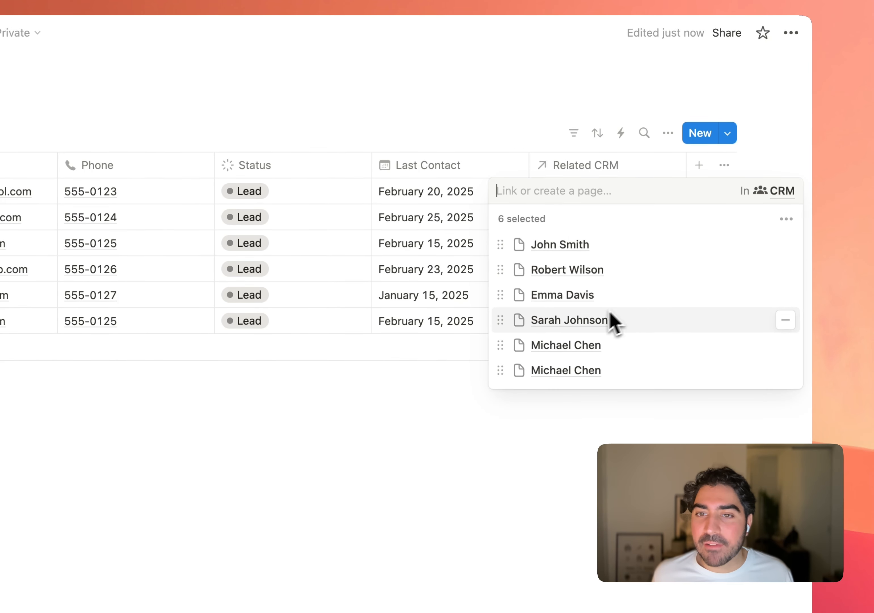
key("Escape")
left_click(606, 250)
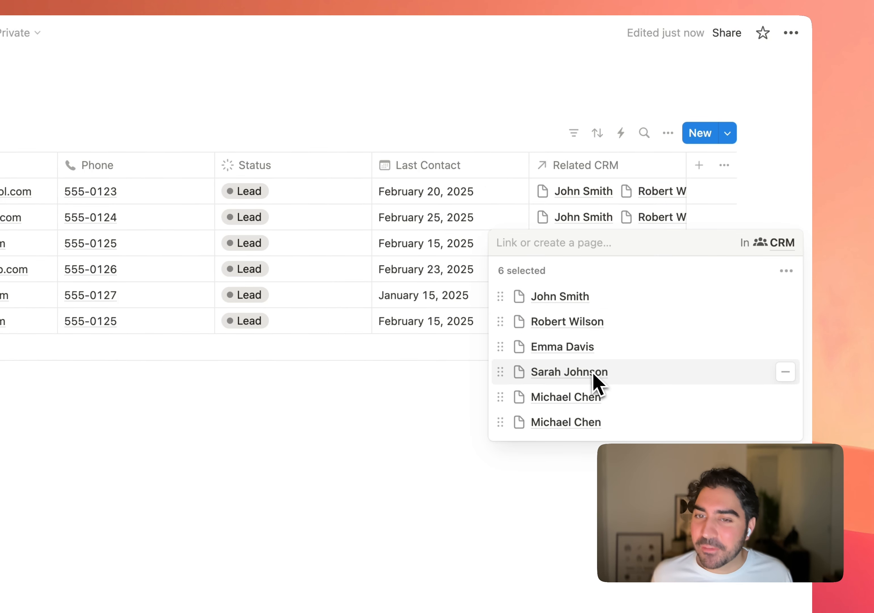
key("Escape")
key("Escape")
key("Escape")
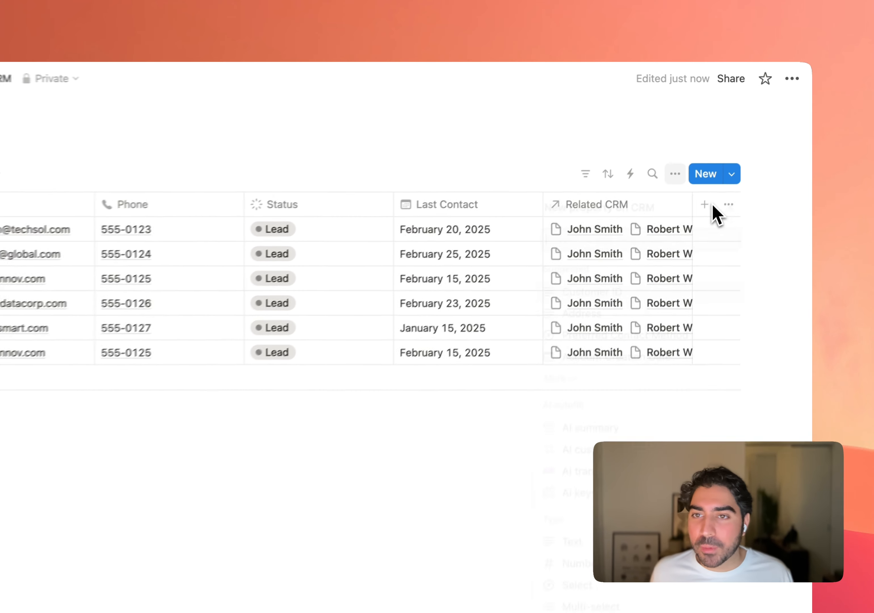
- Add a Formula property named Duplicate Found to the CRM table
left_click(736, 171)
type("formula")
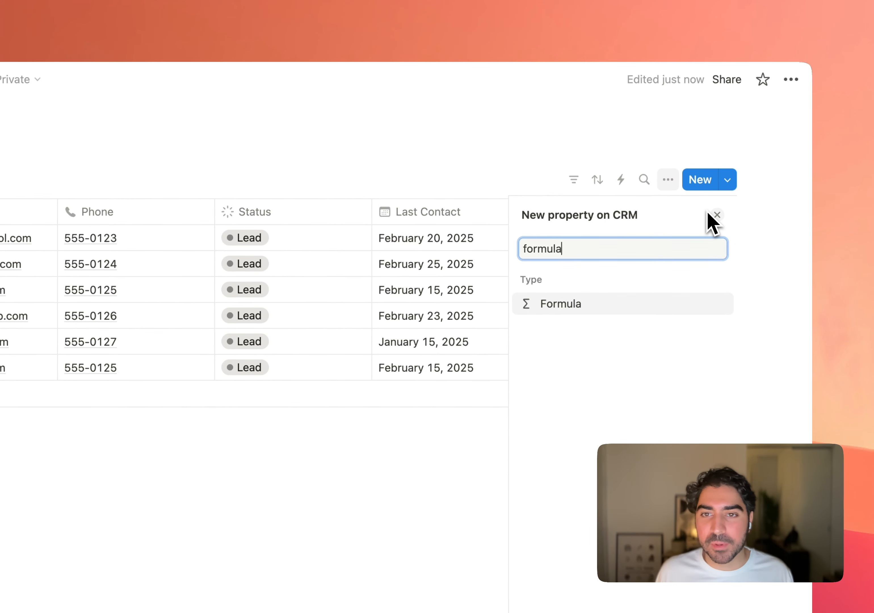
key("Return")
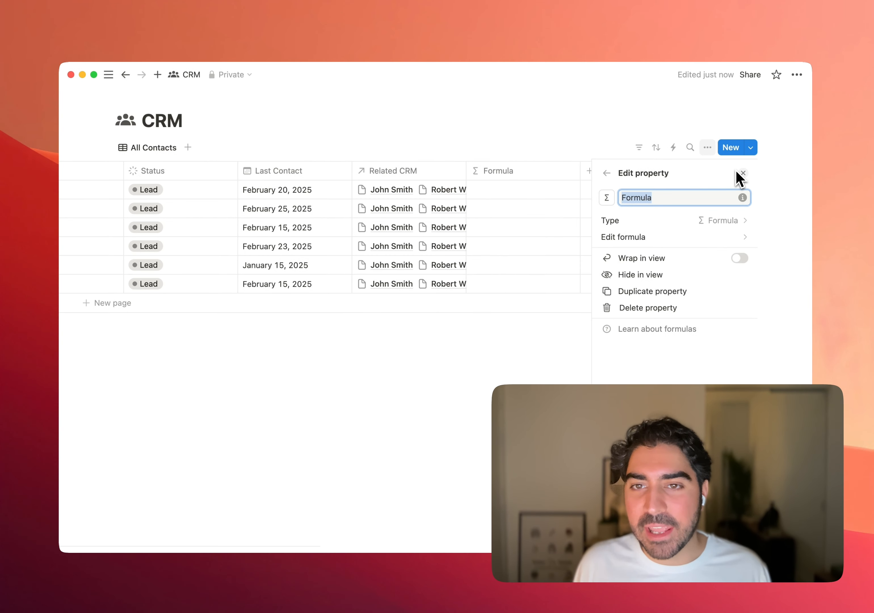
type("Duplicate Found")
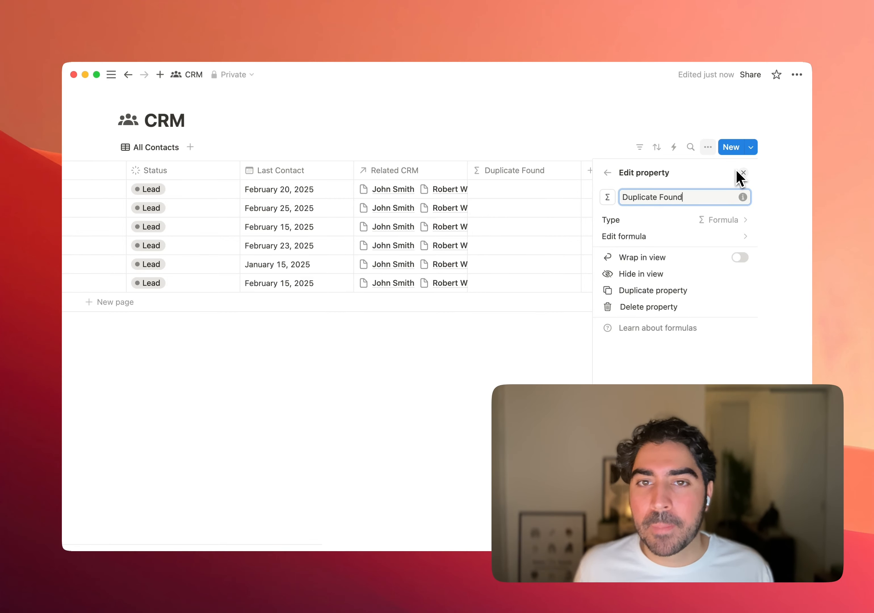
left_click(743, 173)
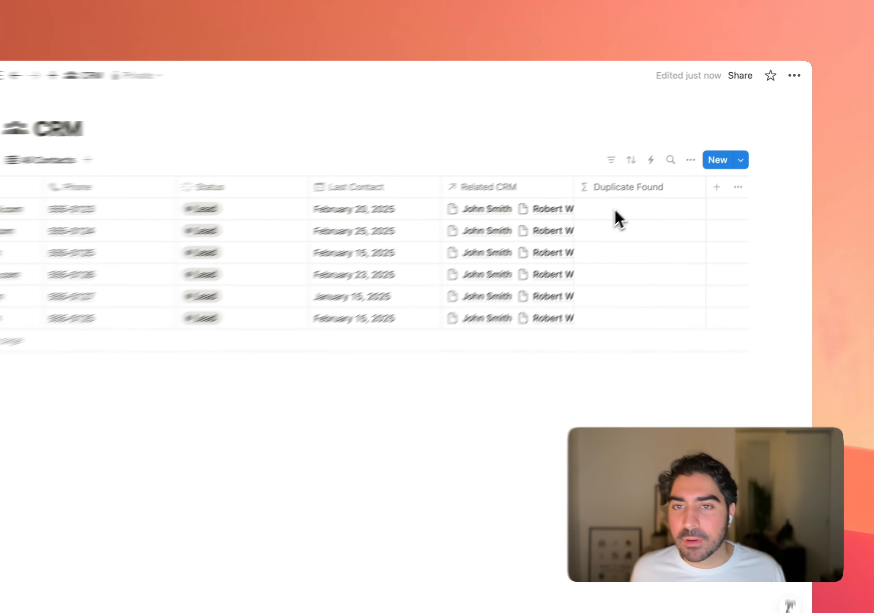
- Compare the first contact's email and other columns with the pages linked in its Related CRM cell
left_click(644, 190)
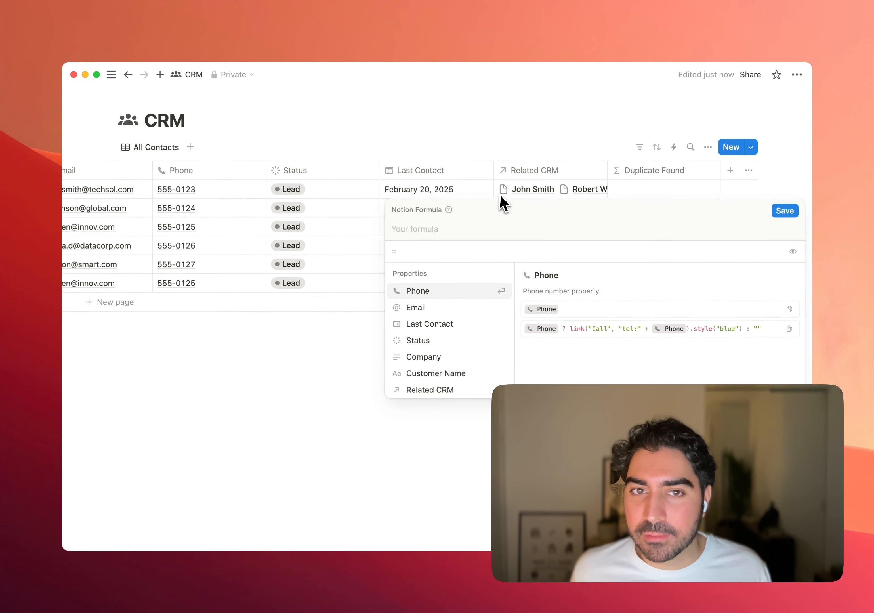
key("Escape")
scroll(381, 161, "left", 5)
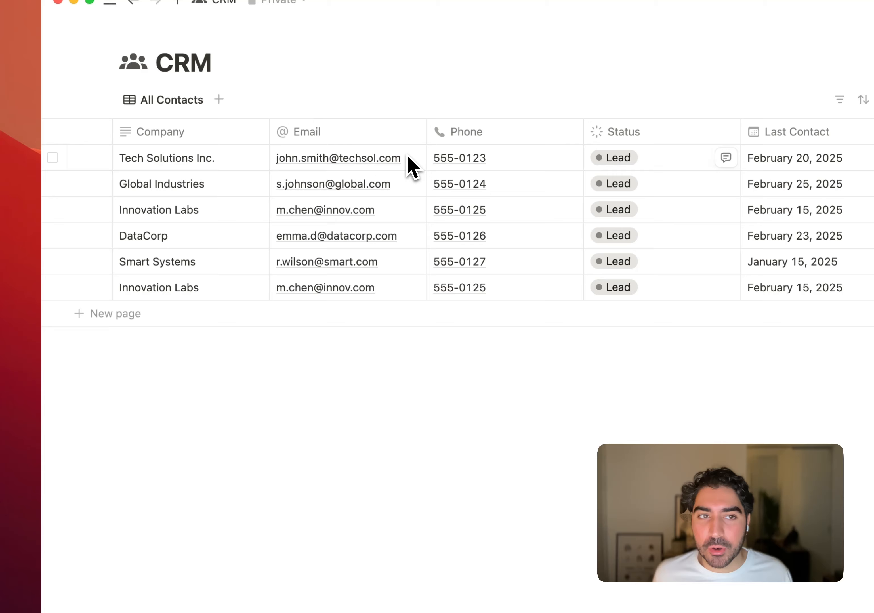
scroll(412, 168, "left", 5)
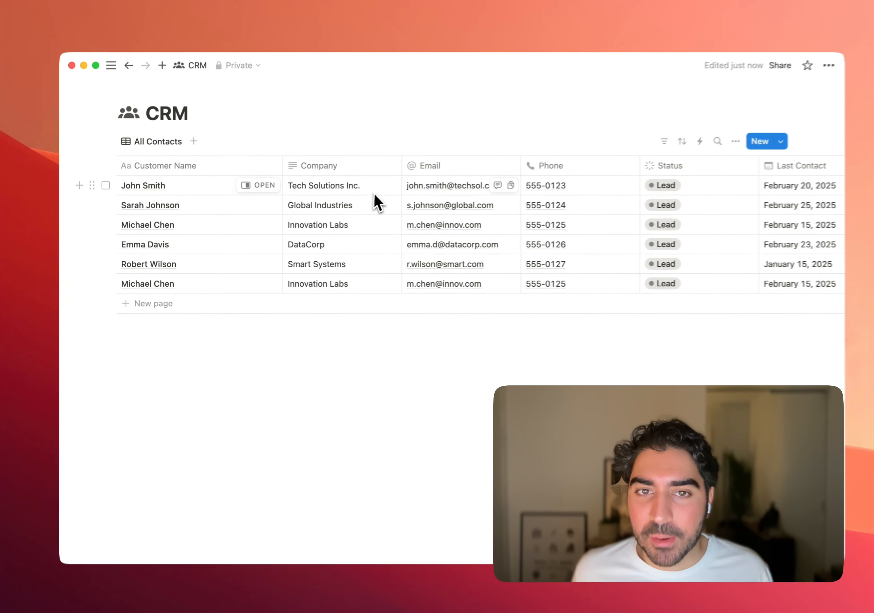
scroll(421, 194, "right", 10)
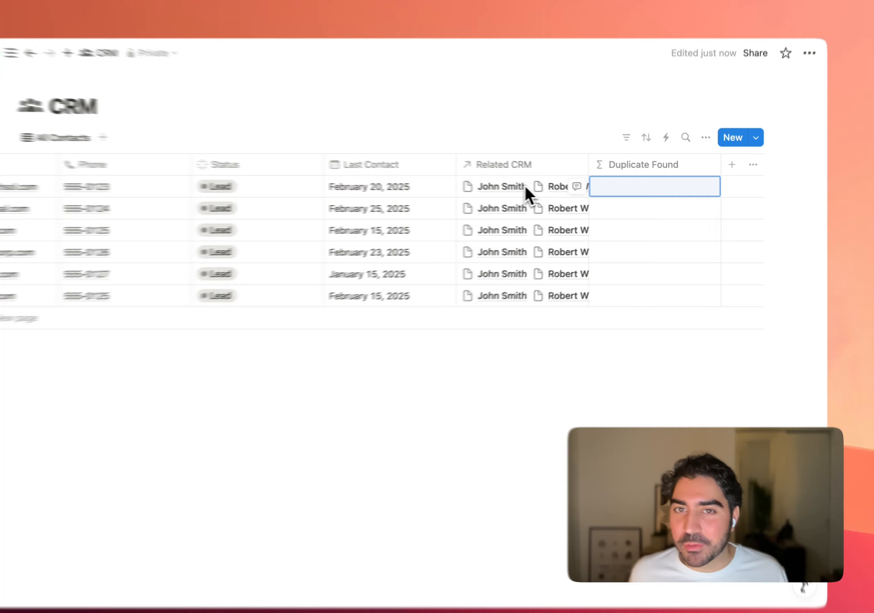
left_click(526, 194)
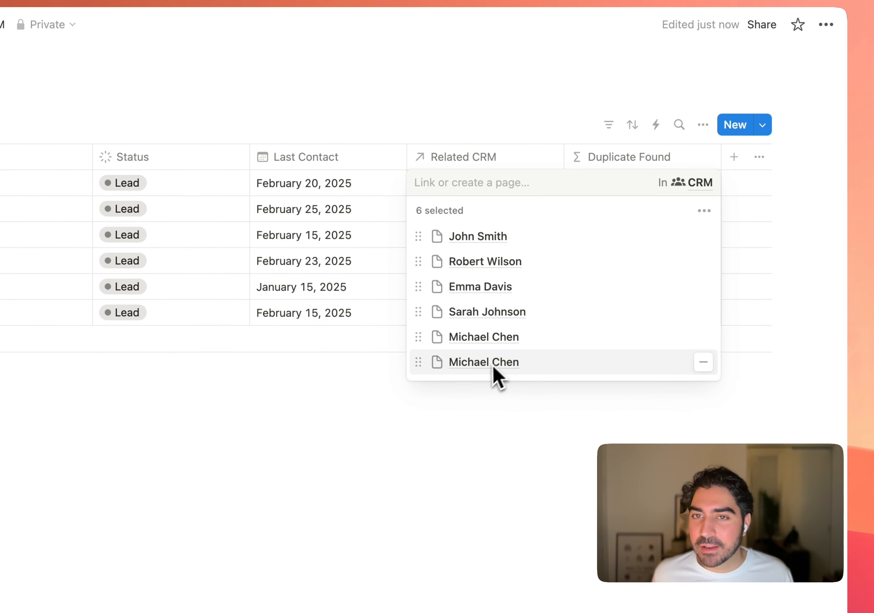
key("Escape")
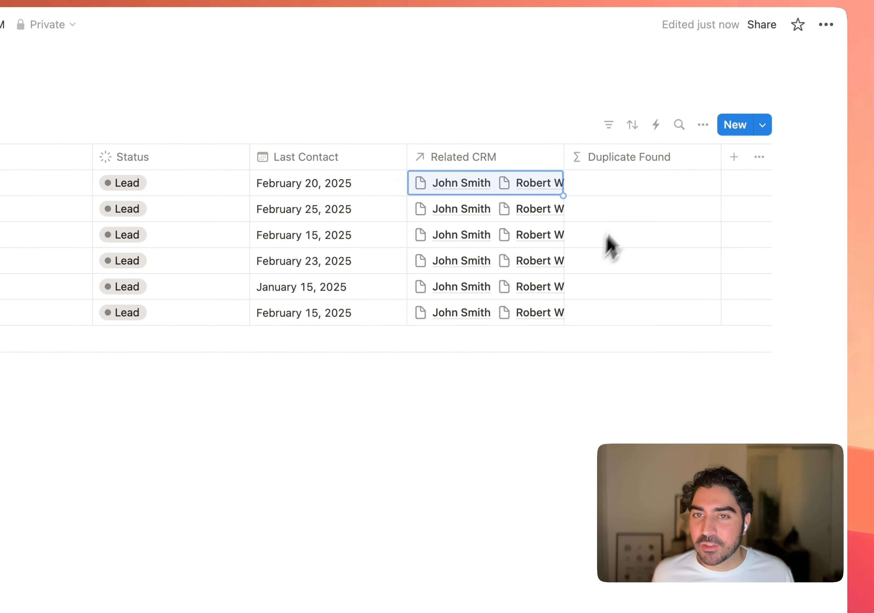
scroll(499, 195, "left", 5)
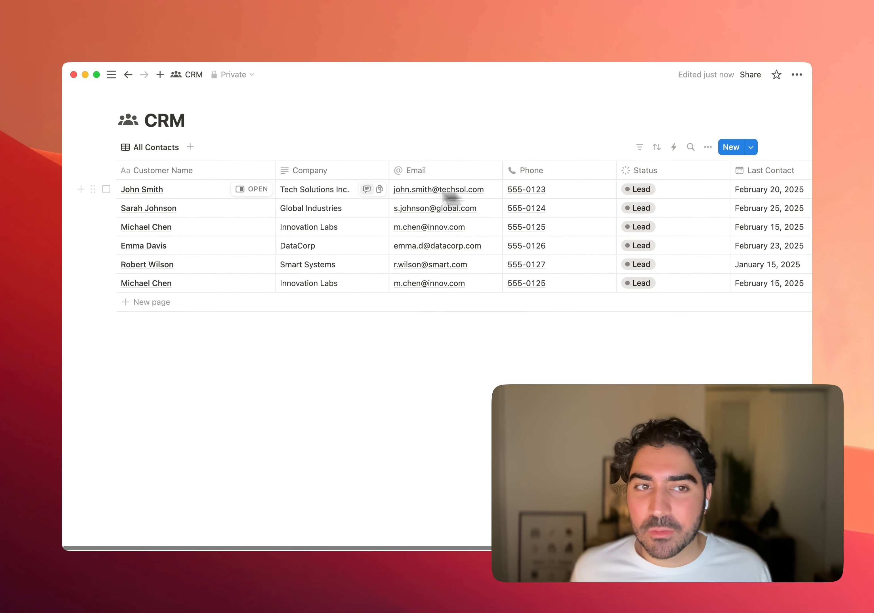
scroll(200, 192, "right", 5)
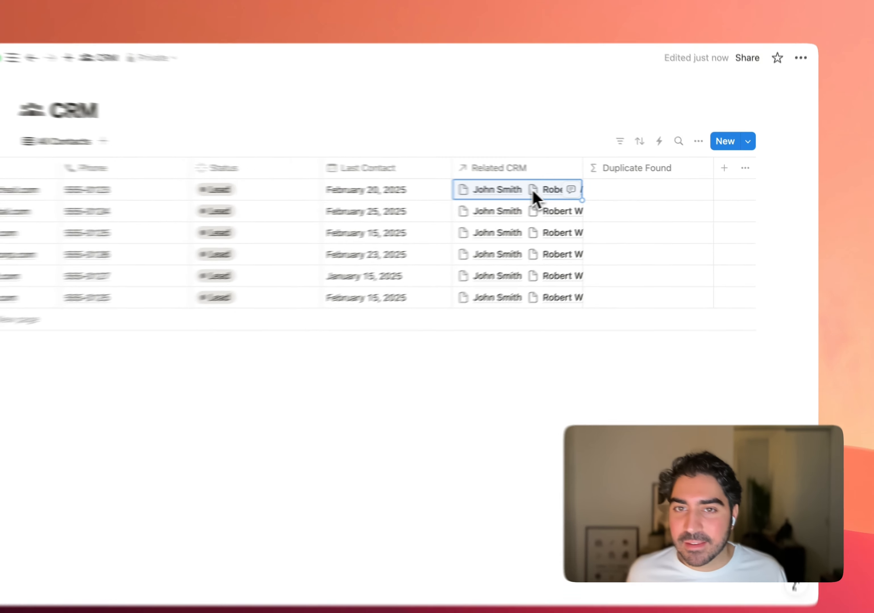
left_click(553, 191)
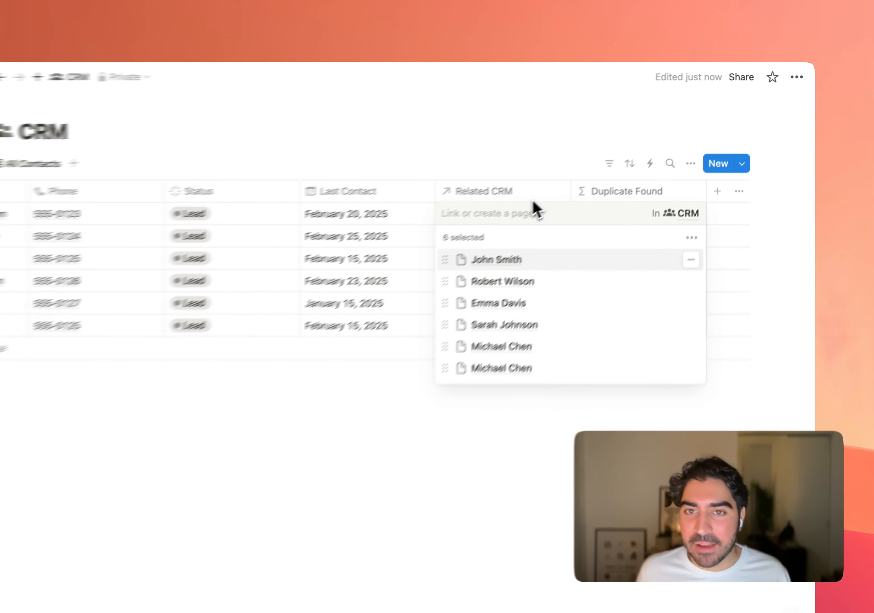
key("Escape")
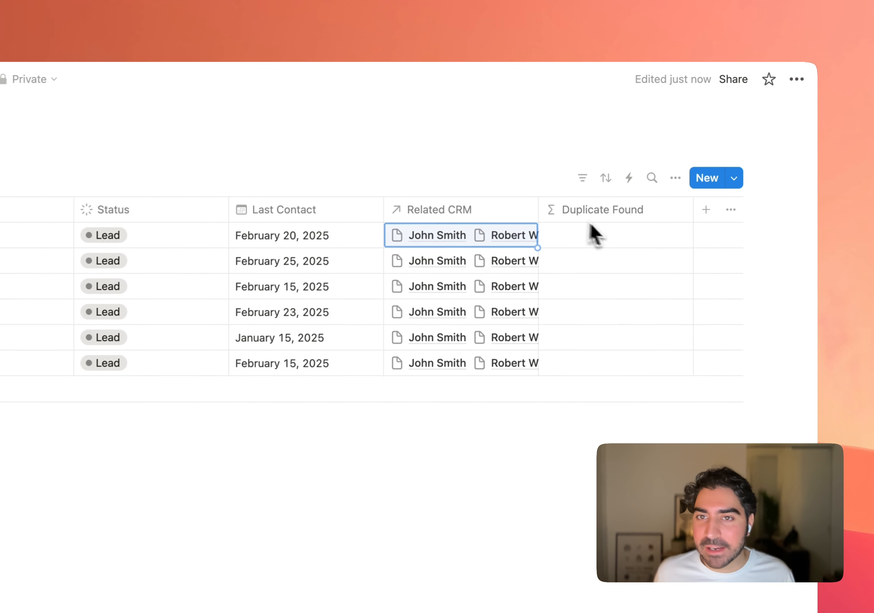
- Start the Duplicate Found formula with a filter function over Related CRM, using the current variable as the beginning of its condition
left_click(606, 251)
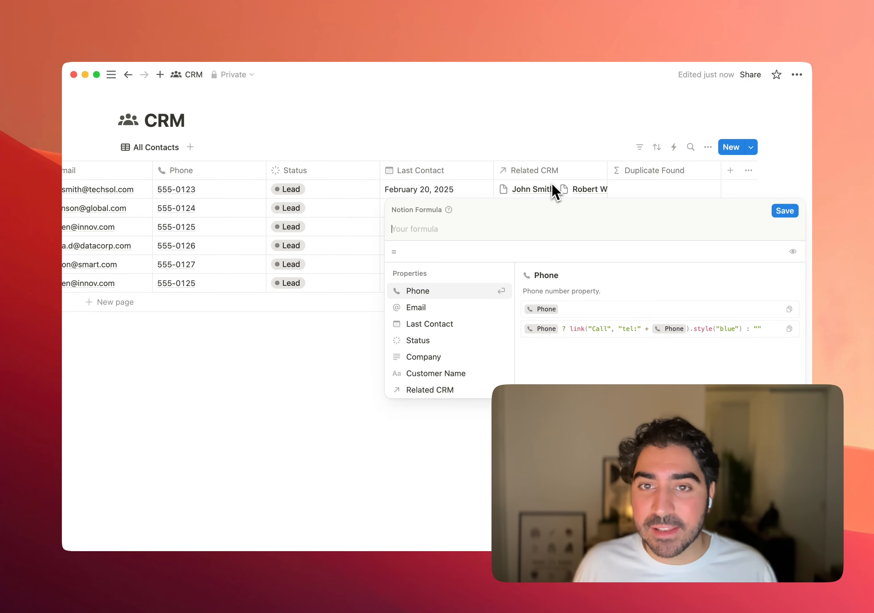
type("filter")
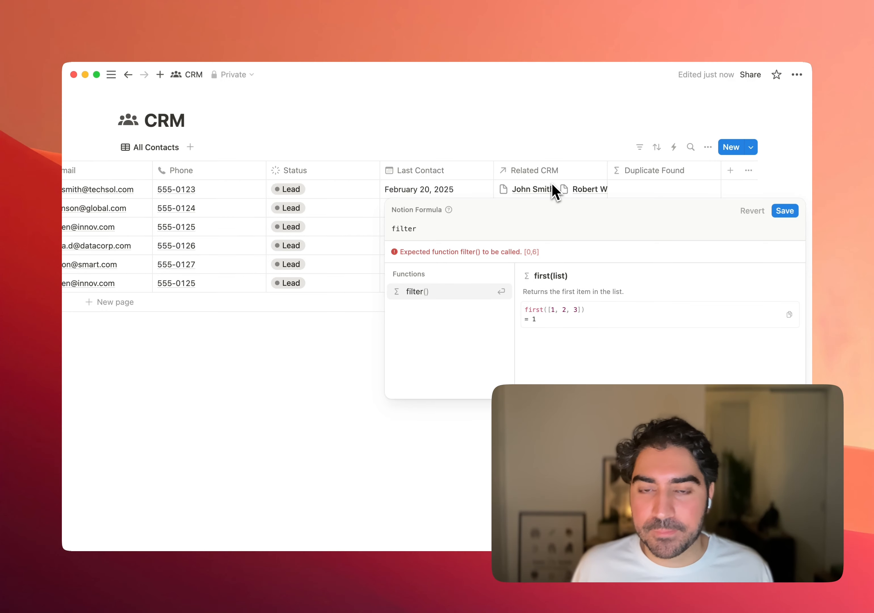
key("Return")
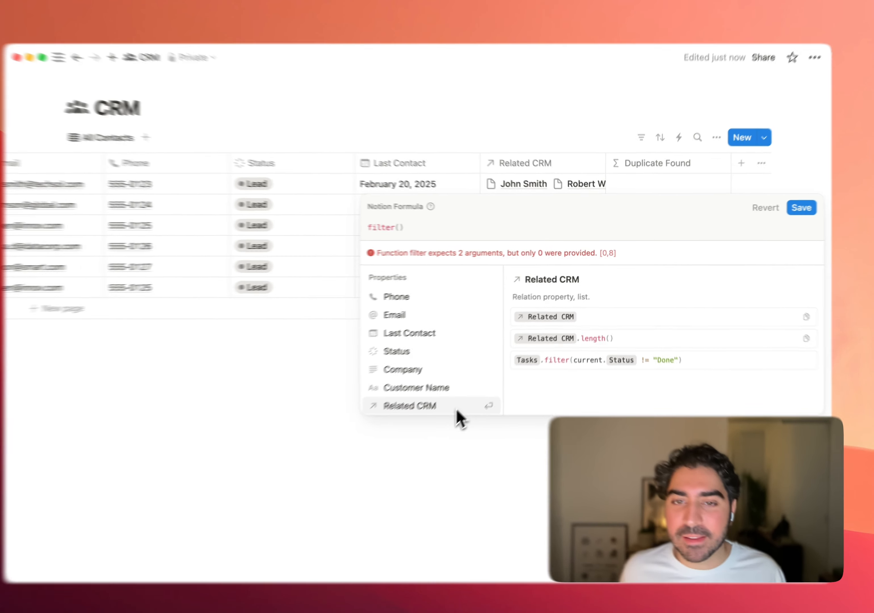
left_click(473, 395)
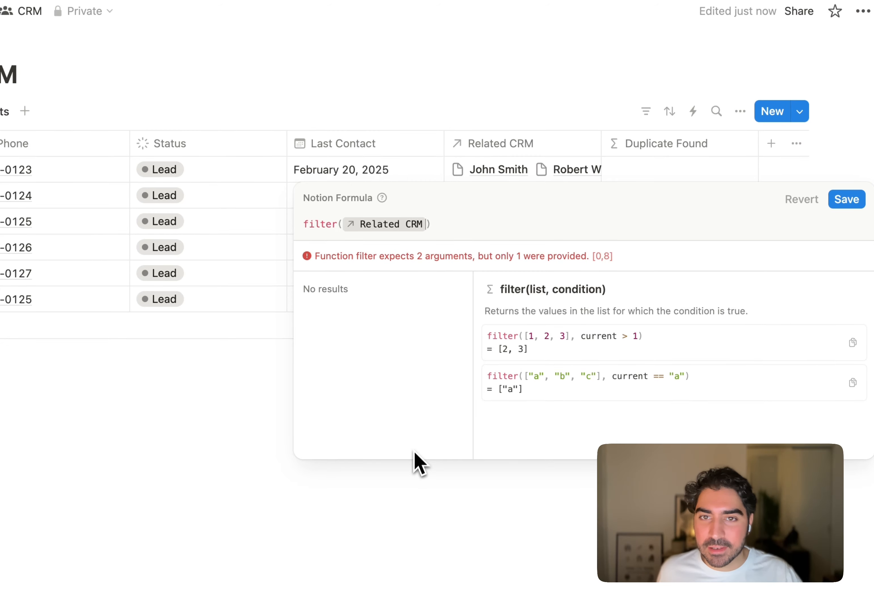
type(",")
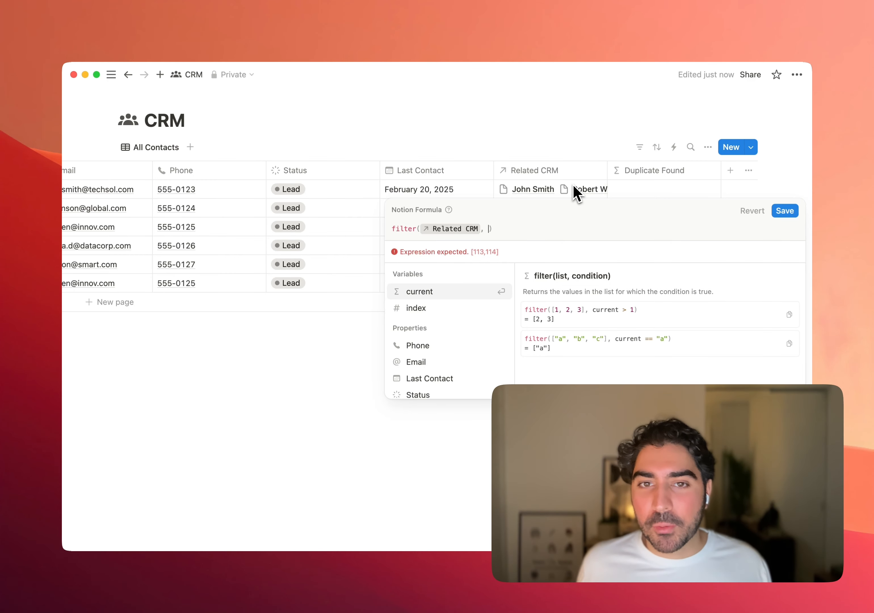
left_click(447, 295)
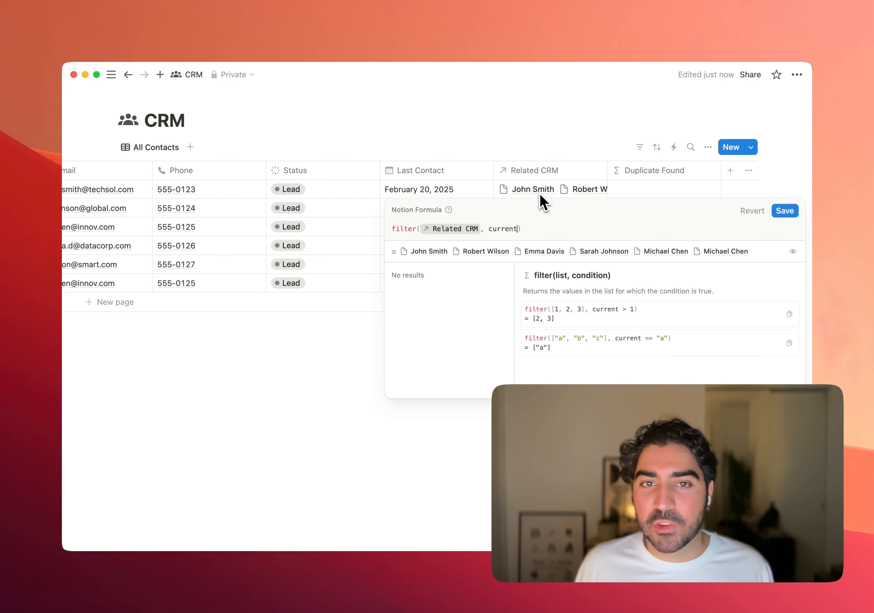
- Complete the filter condition as current.Customer Name == Customer Name and save the Duplicate Found formula
type(".")
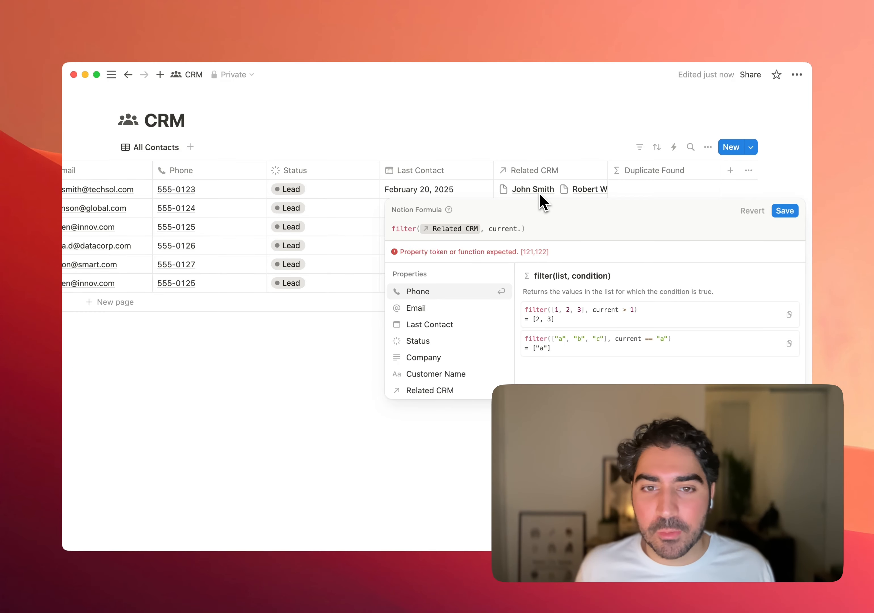
key("Down")
key("Down")
key("Down")
key("Down")
key("Down")
key("Return")
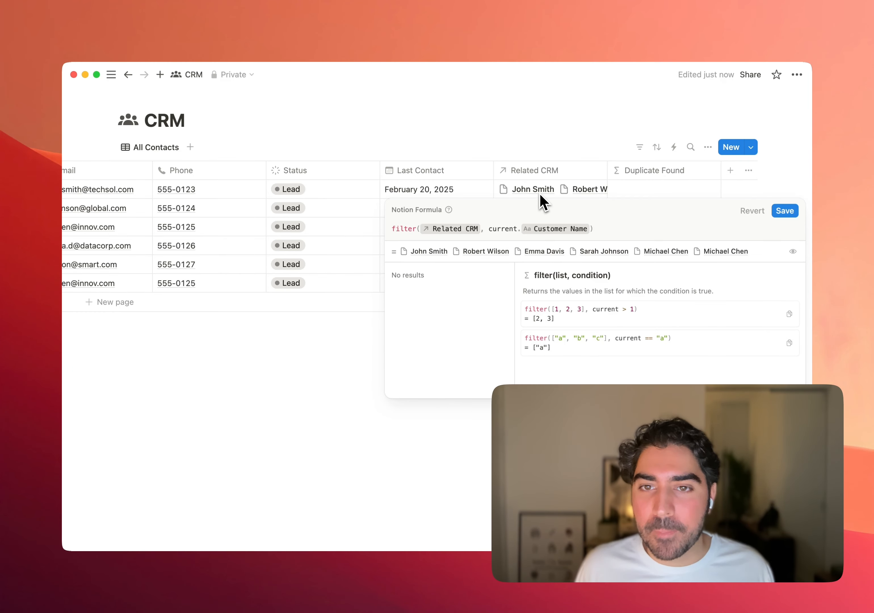
type("==")
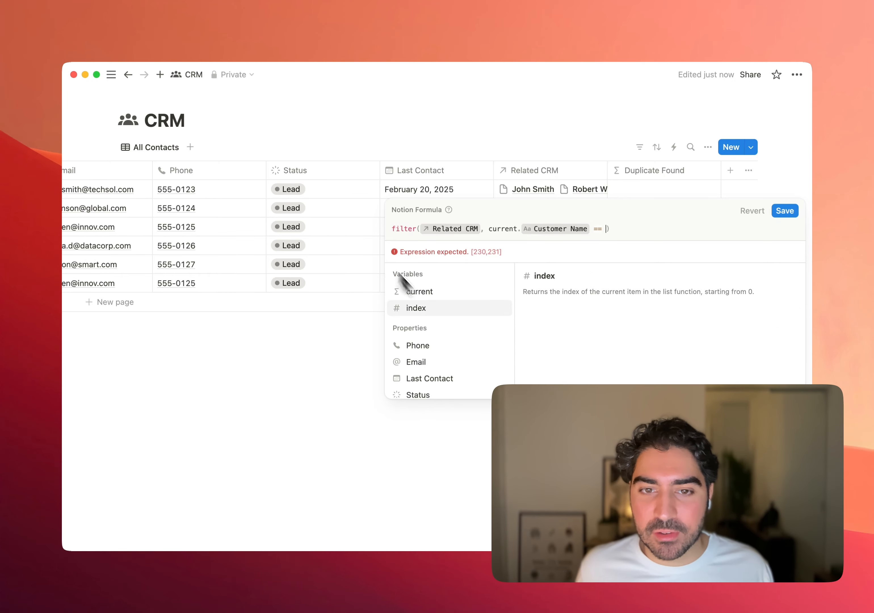
scroll(422, 307, "down", 3)
left_click(452, 337)
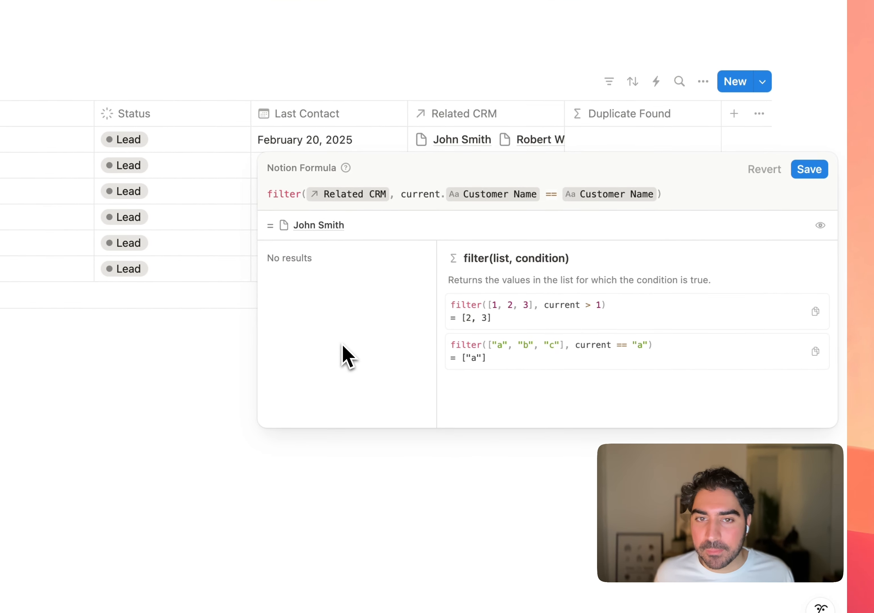
left_click(808, 172)
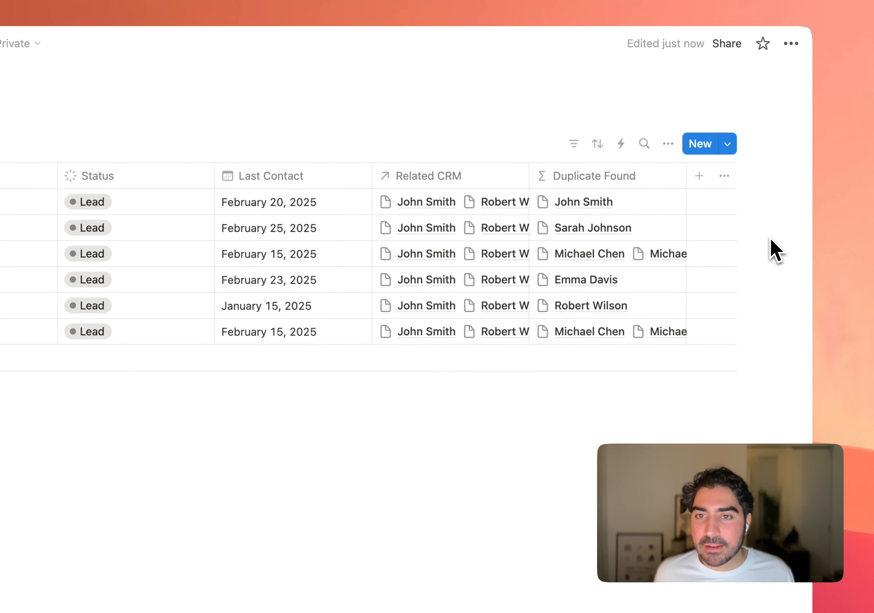
- Widen the Duplicate Found column to fit two page links and compare its entries with each row's Customer Name
left_click_drag(695, 188, 723, 185)
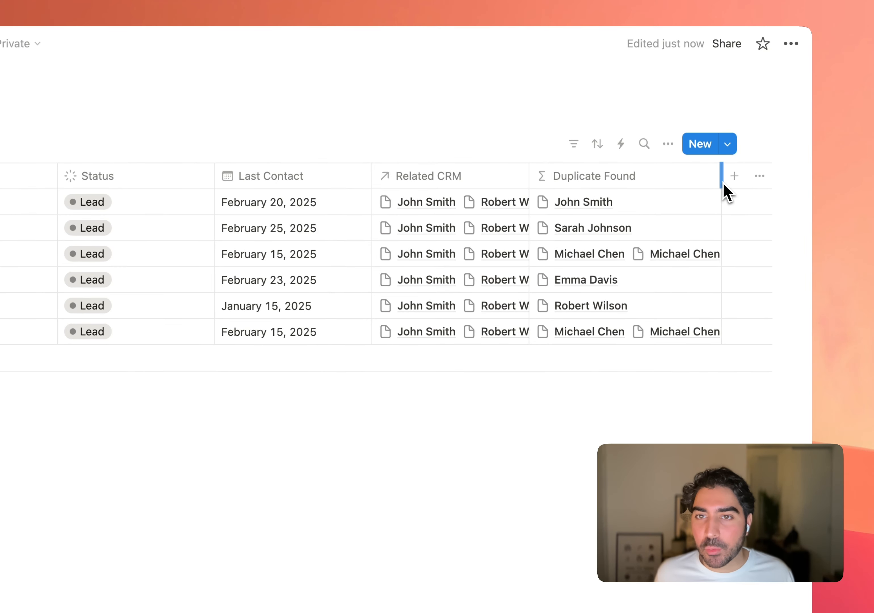
scroll(511, 228, "left", 10)
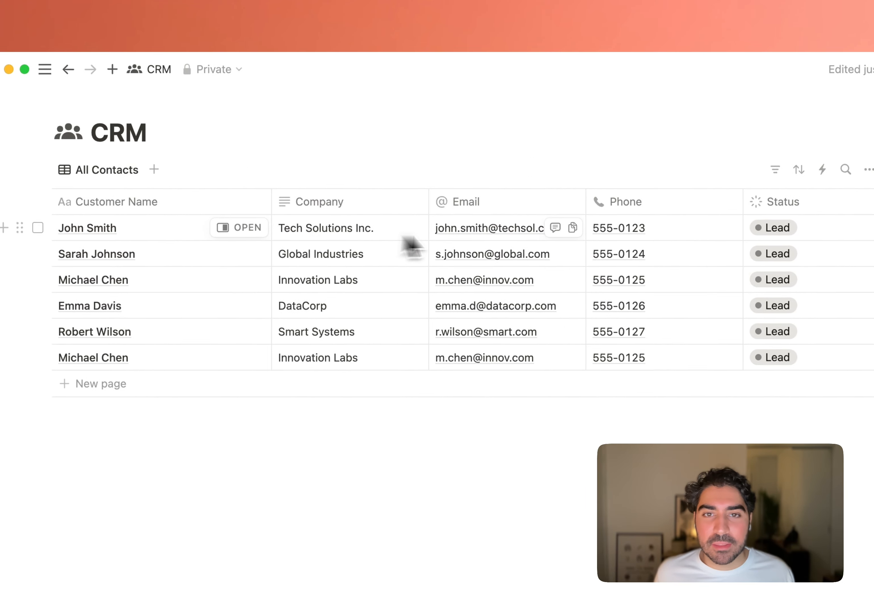
scroll(409, 244, "right", 10)
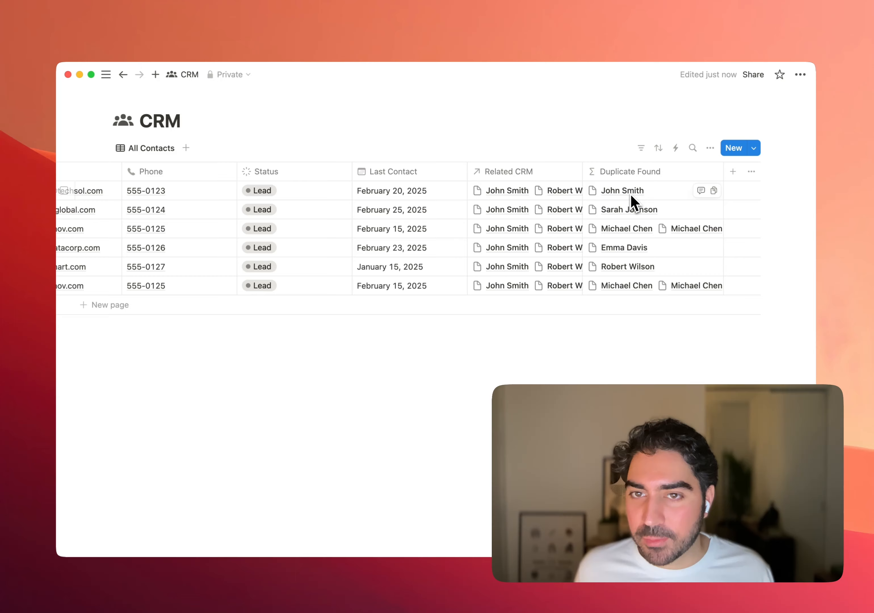
scroll(296, 217, "left", 10)
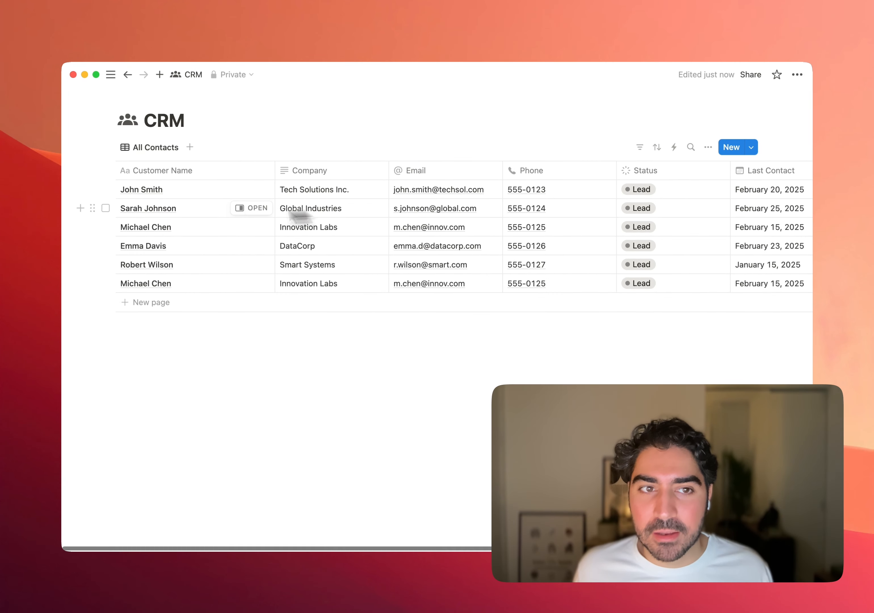
scroll(192, 220, "right", 10)
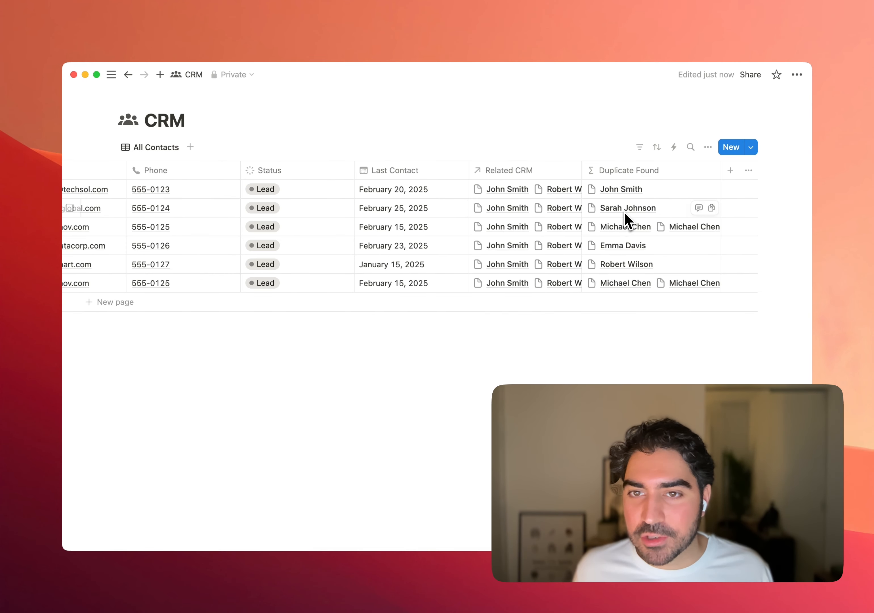
scroll(499, 218, "left", 10)
scroll(202, 238, "right", 10)
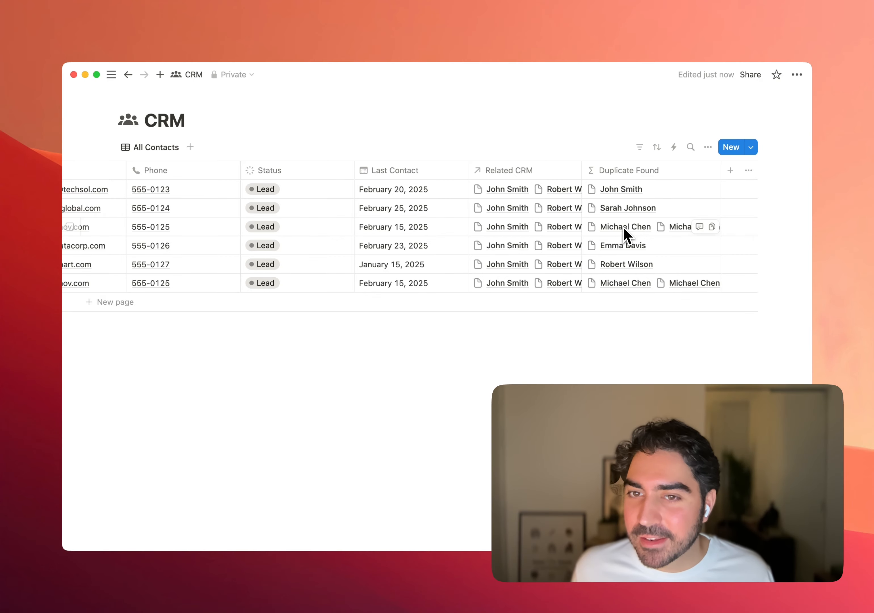
scroll(576, 230, "left", 10)
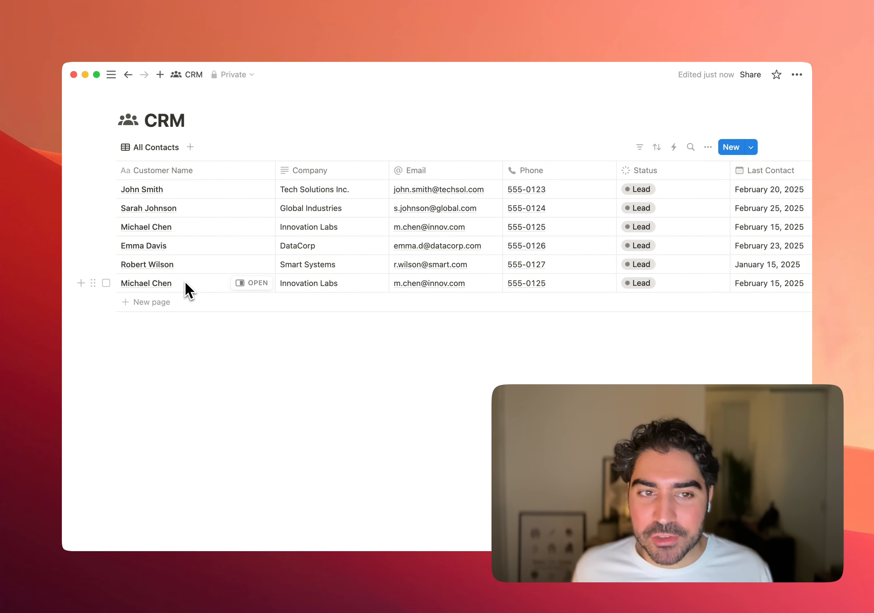
scroll(188, 288, "right", 8)
scroll(191, 290, "right", 2)
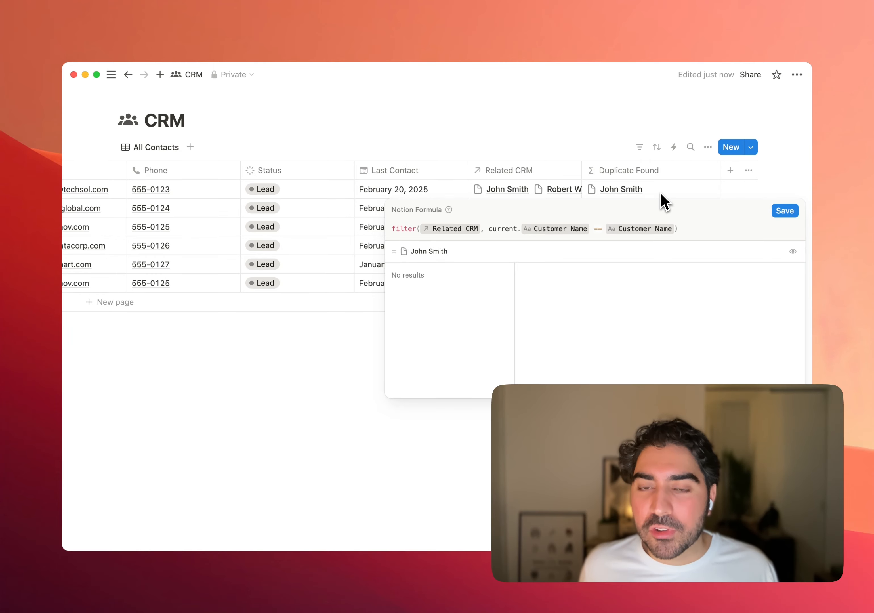
- Wrap the whole filter expression of the Duplicate Found formula in length() and save it
key("super+Left")
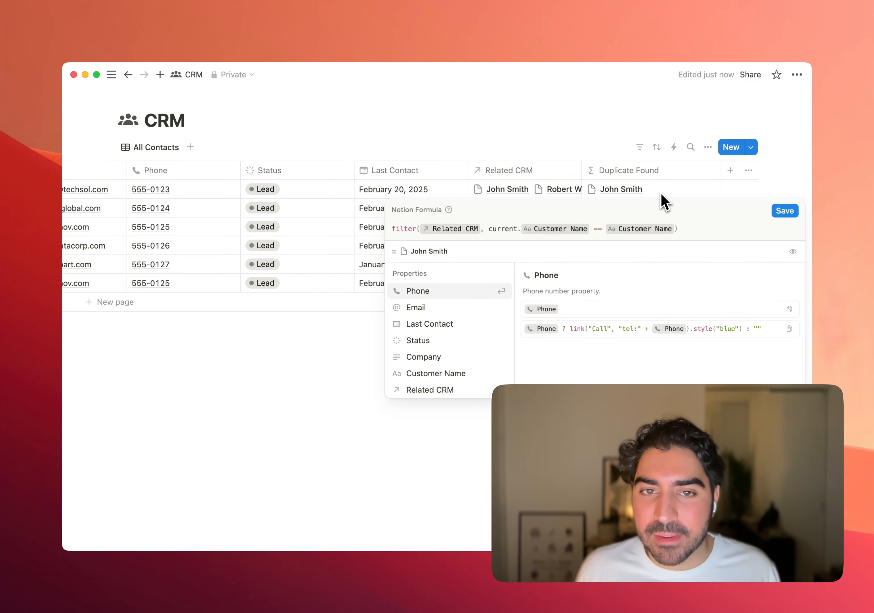
type("length(")
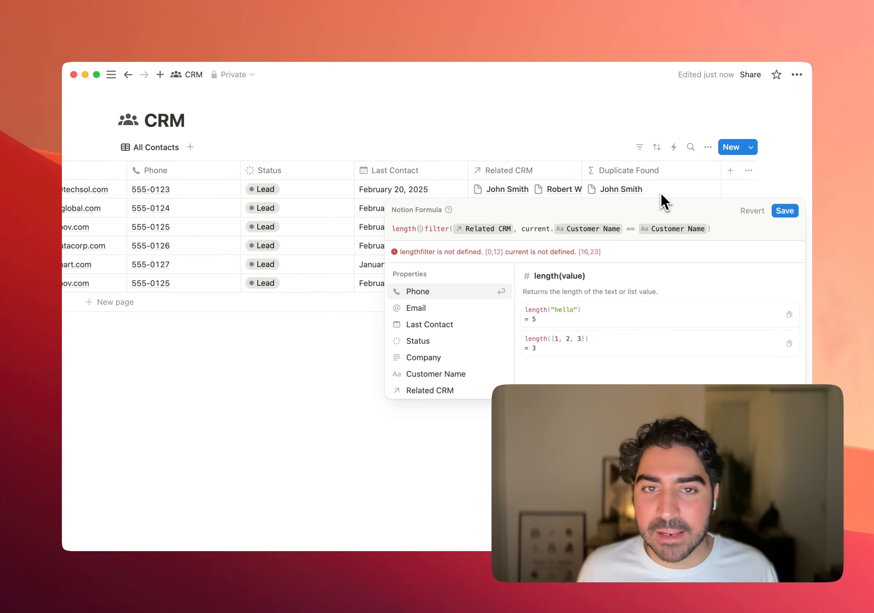
key("Delete")
key("super+Right")
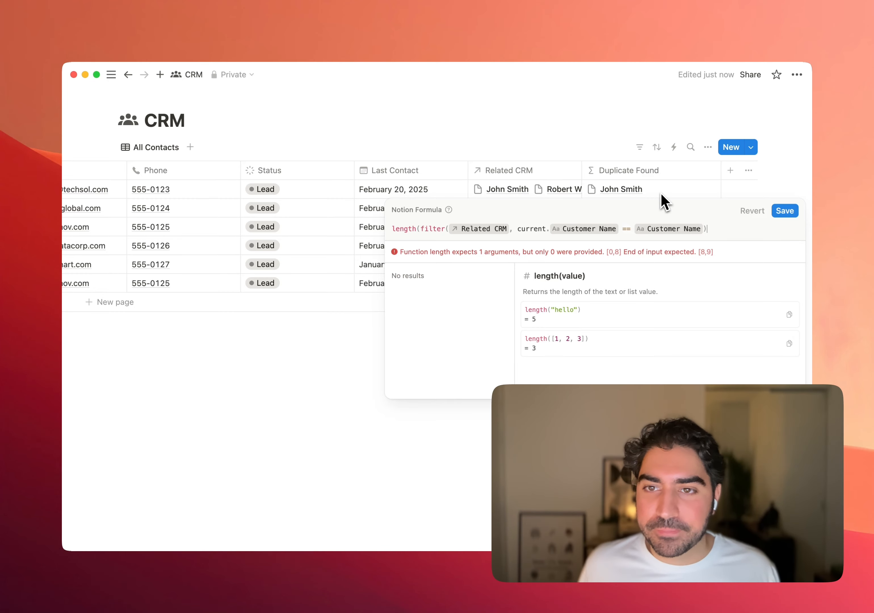
type(")")
key("Return")
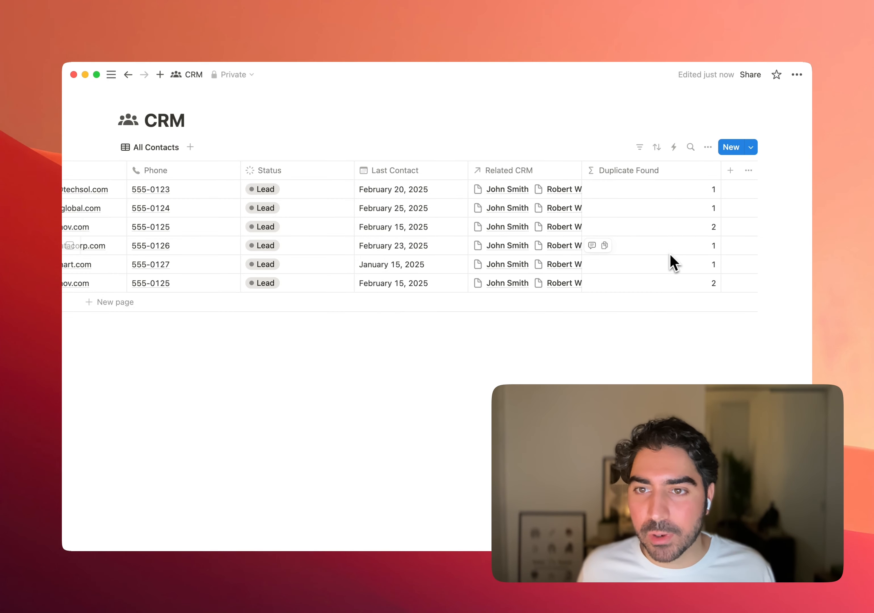
- Extend the third row's Duplicate Found formula with the condition > 1 ? and the result text "Duplicate Found"
scroll(406, 244, "left", 10)
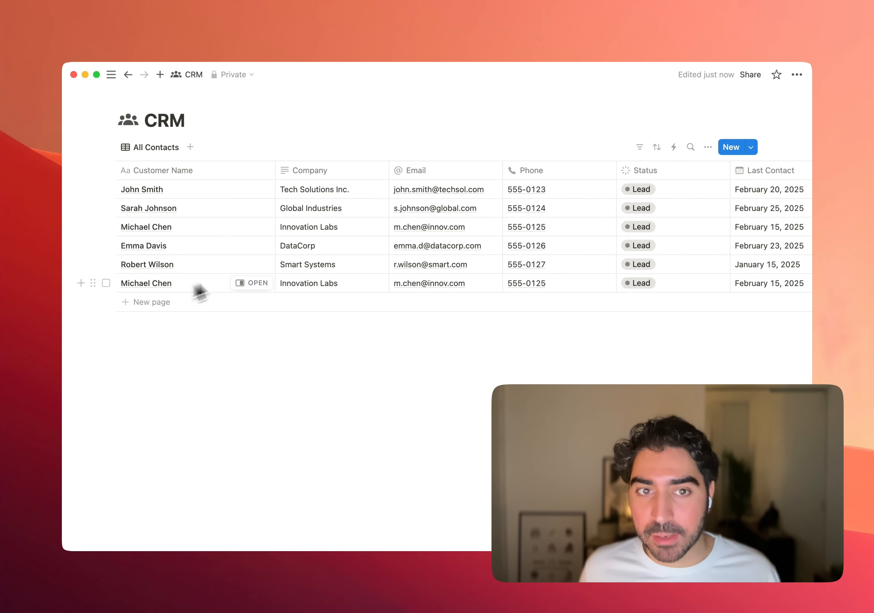
scroll(197, 291, "right", 10)
left_click(611, 235)
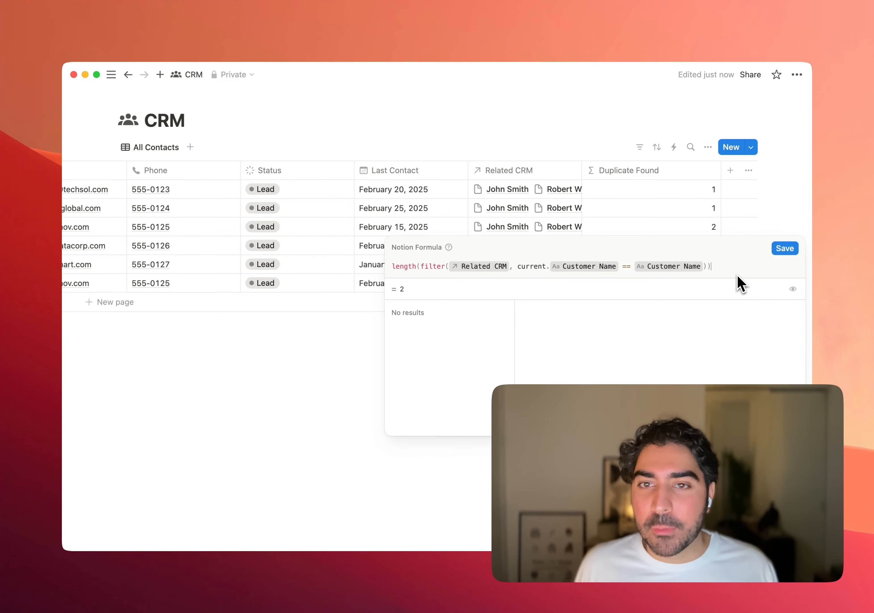
type("> 1 ?")
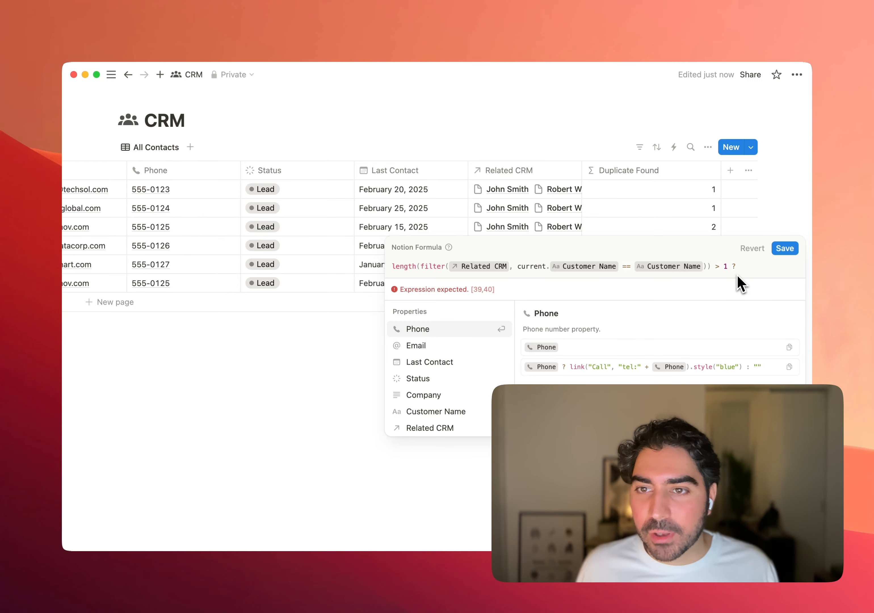
type("\"Dup")
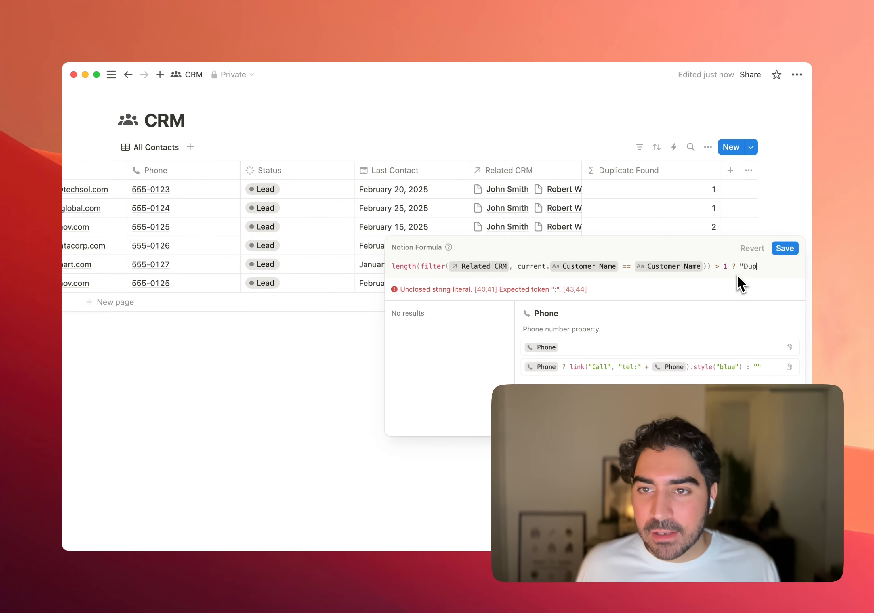
type("licate Found")
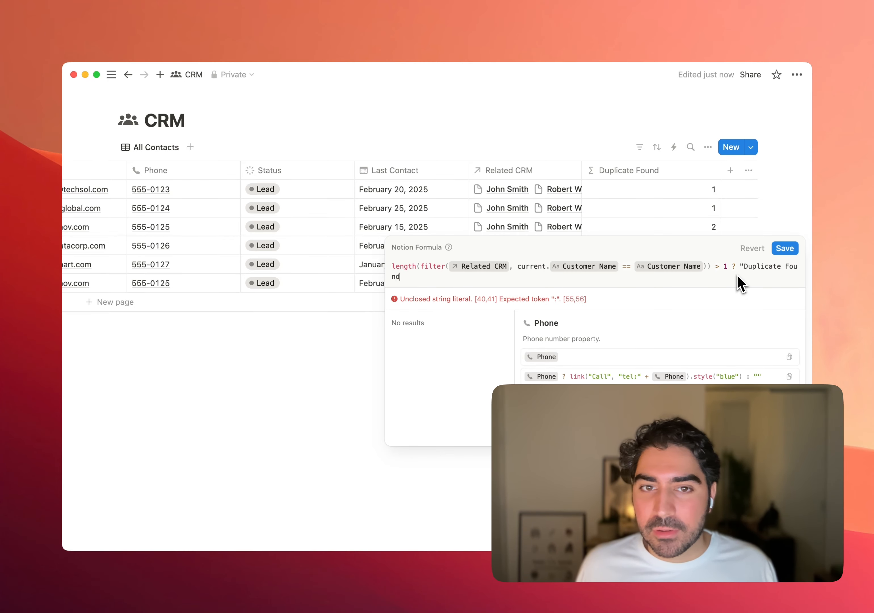
- Search emojis for "warn", insert the yellow warning sign after the Duplicate Found text, and close the string followed by a colon
key("super+space")
type("em")
key("Return")
type("warn")
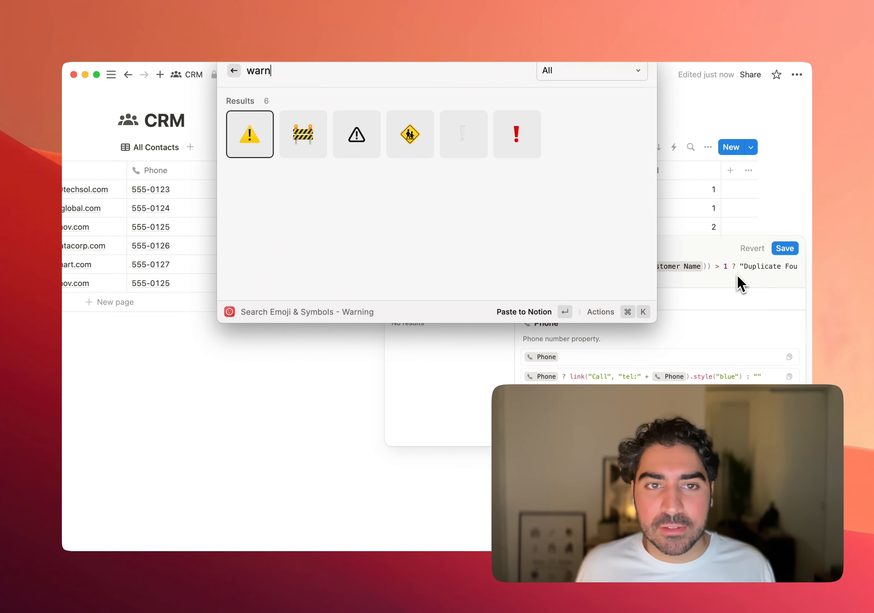
key("Return")
type("\" :")
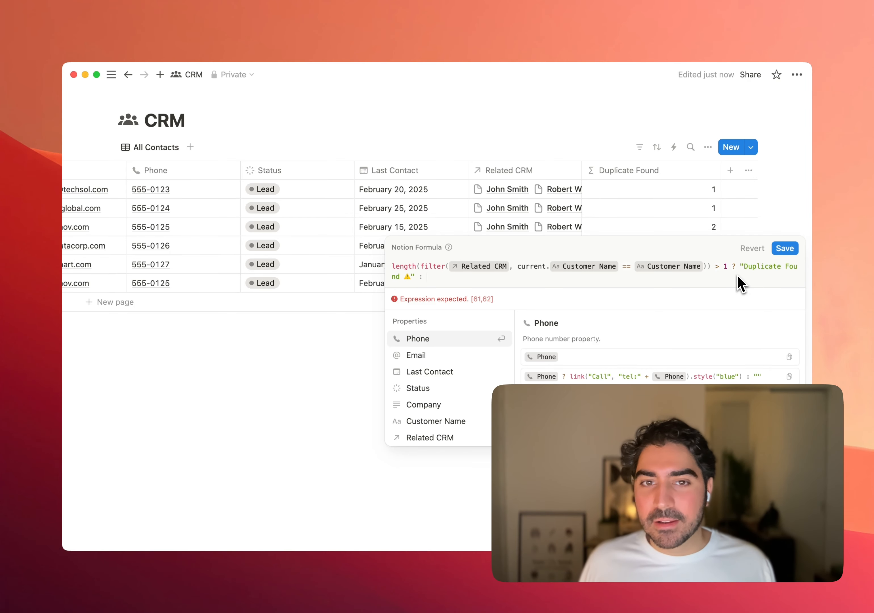
type(" \"Good to")
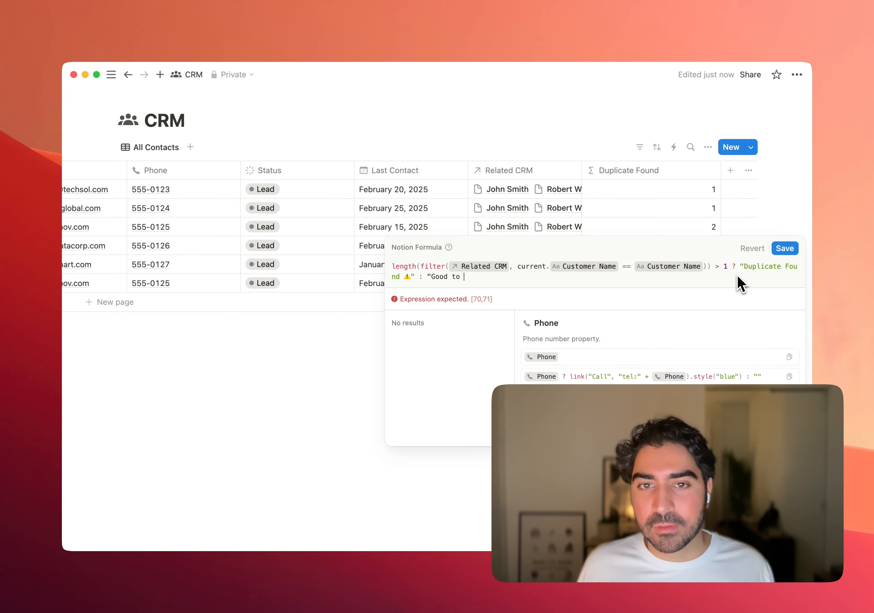
type(" go\"")
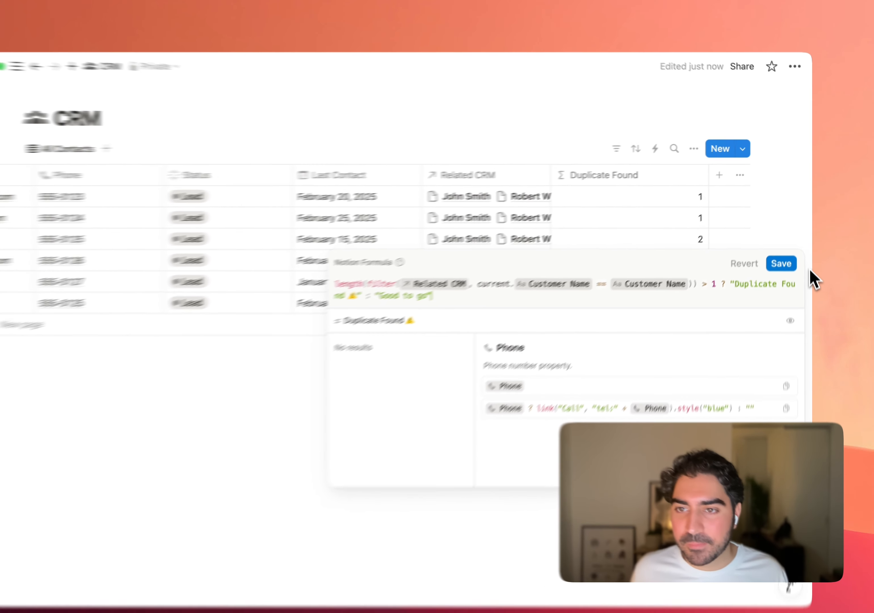
- Add "Good to go" as the formula's alternative result and save the formula
left_click(785, 248)
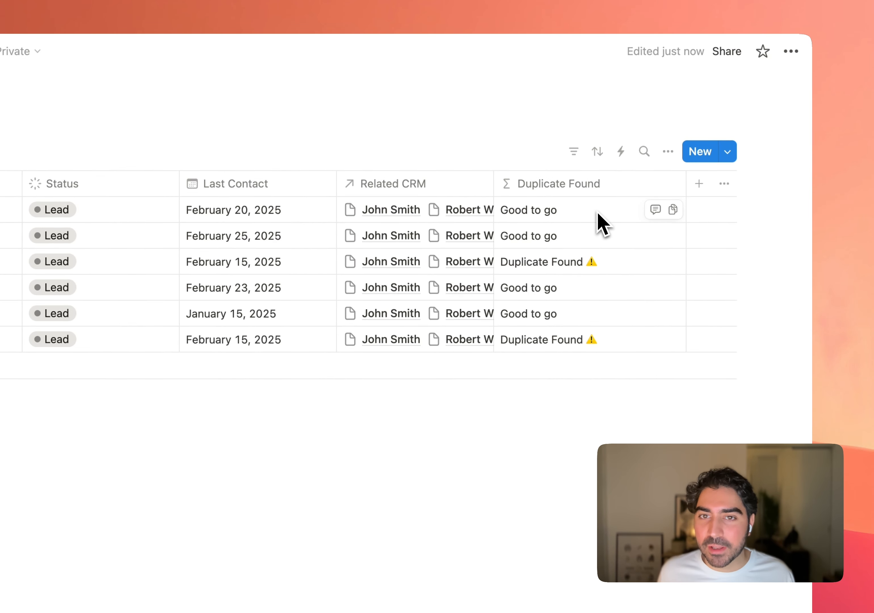
- Move the Duplicate Found column directly after Customer Name and check the remaining column order
left_click_drag(577, 188, 430, 229)
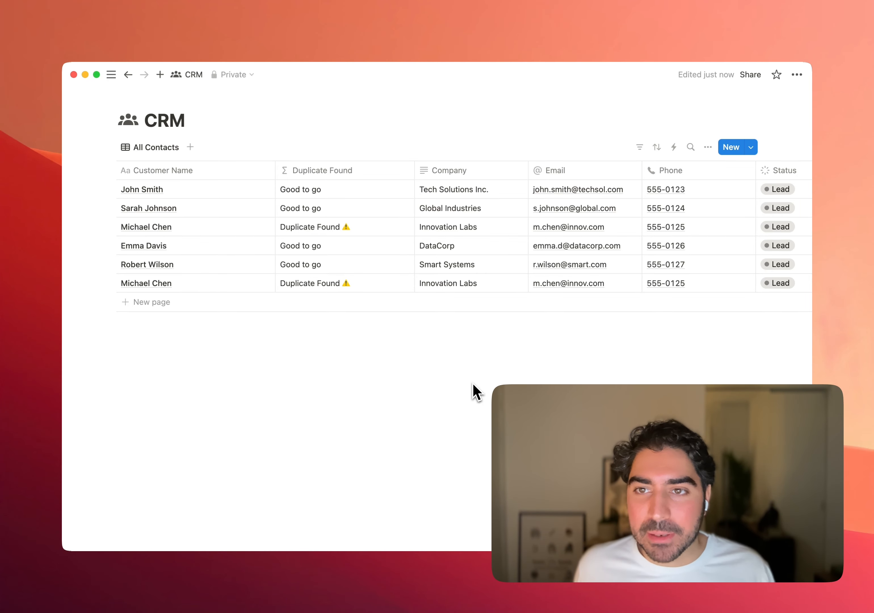
scroll(556, 259, "right", 10)
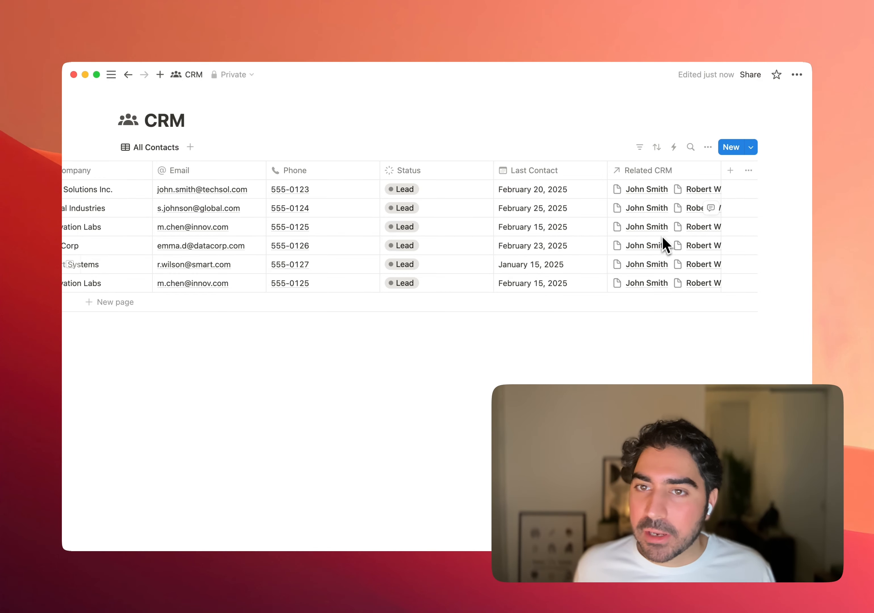
scroll(661, 231, "left", 10)
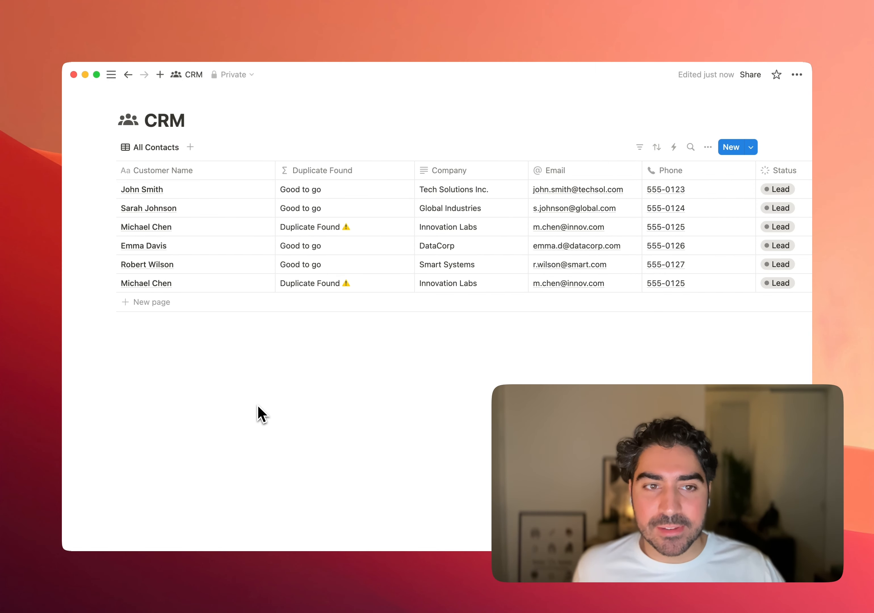
- Create a new automation for the CRM database and name it "Add person to relation"
scroll(286, 284, "right", 10)
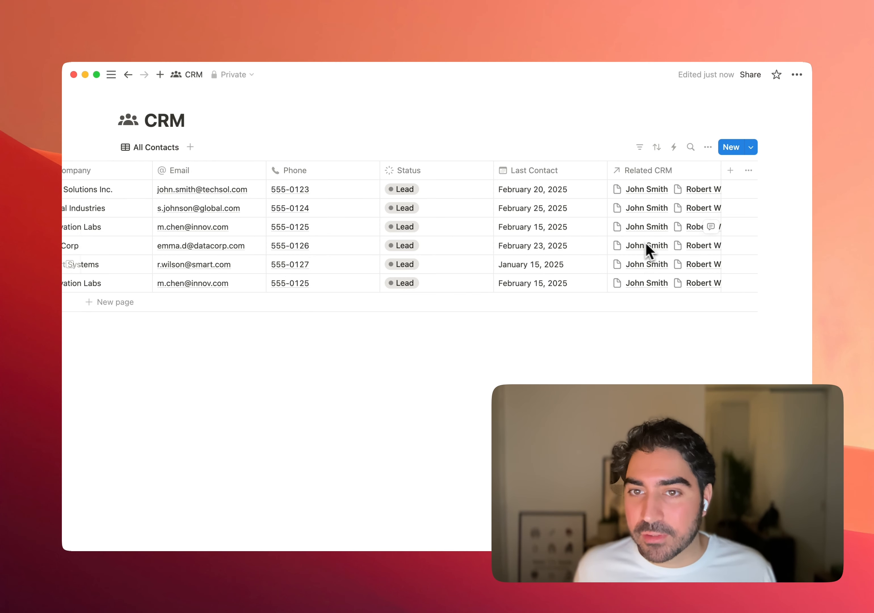
scroll(653, 248, "left", 10)
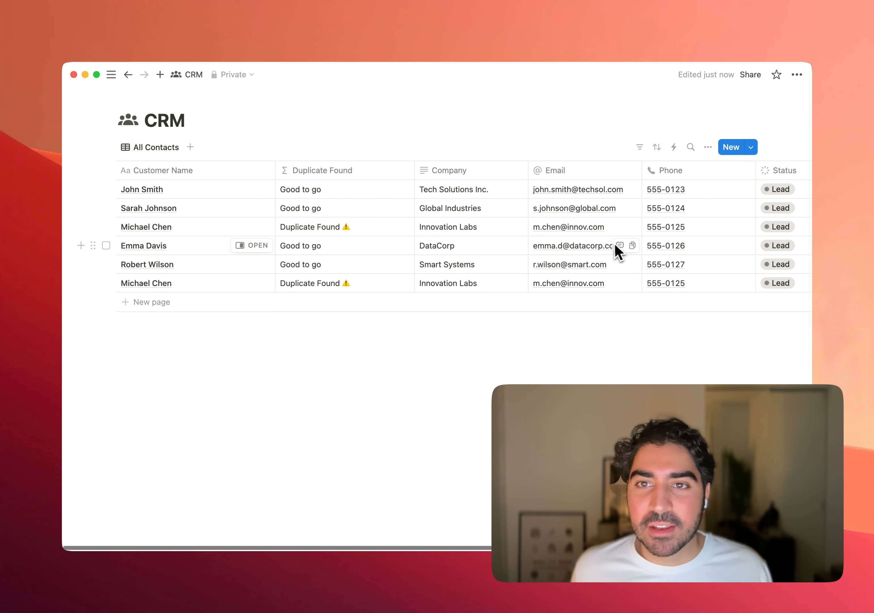
left_click(674, 148)
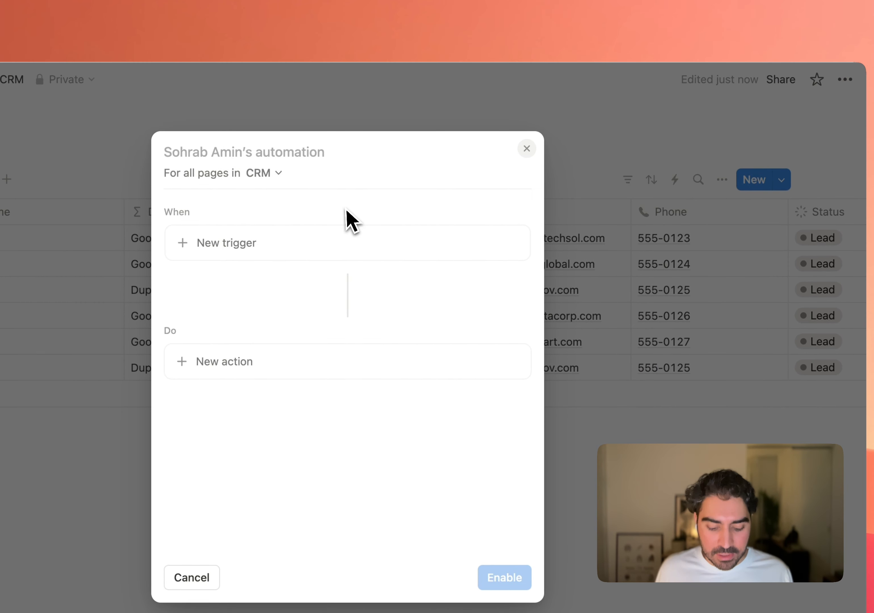
type("Add perso")
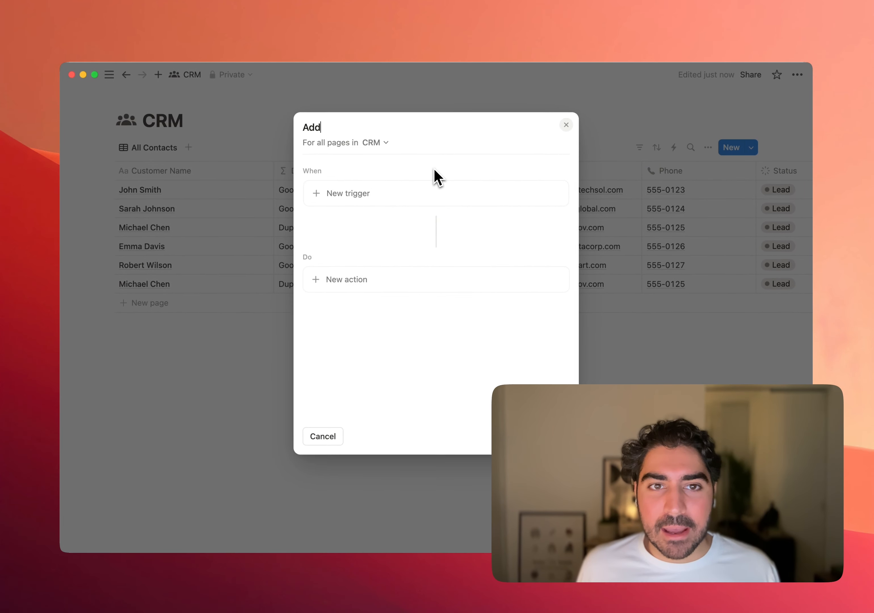
type("n to realti")
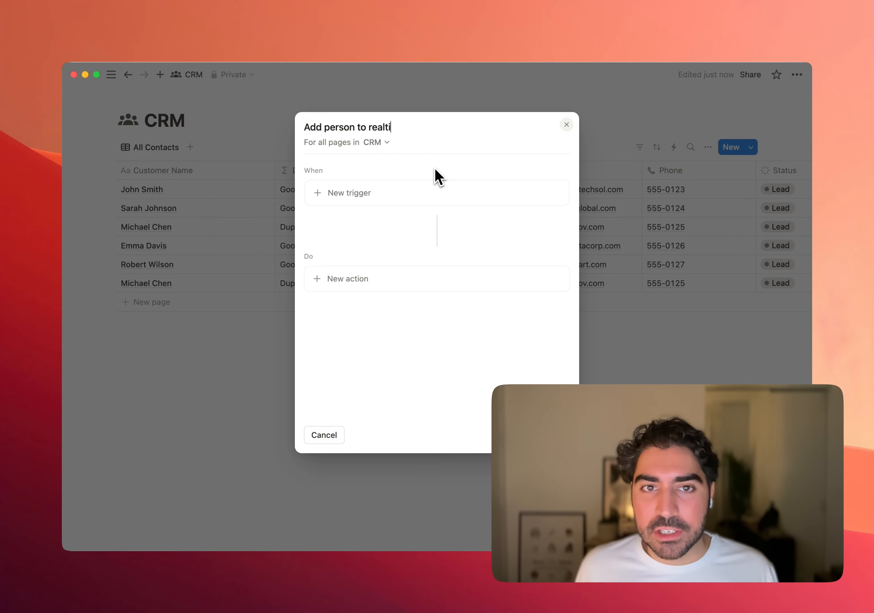
type("o")
key("BackSpace")
key("BackSpace")
key("BackSpace")
key("BackSpace")
key("BackSpace")
type("la")
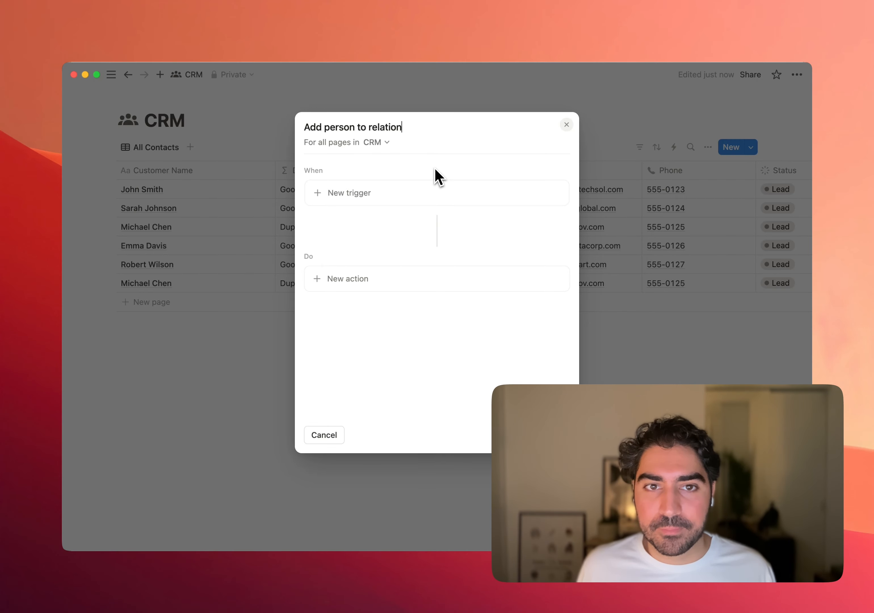
type("tion")
- Set the automation's trigger to Page added and add an action that edits all pages in CRM
left_click(434, 200)
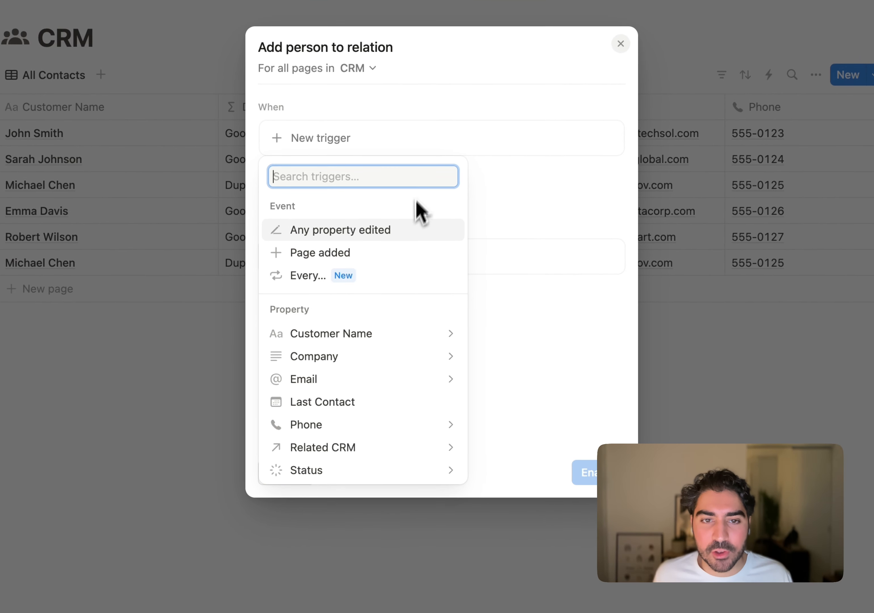
left_click(408, 250)
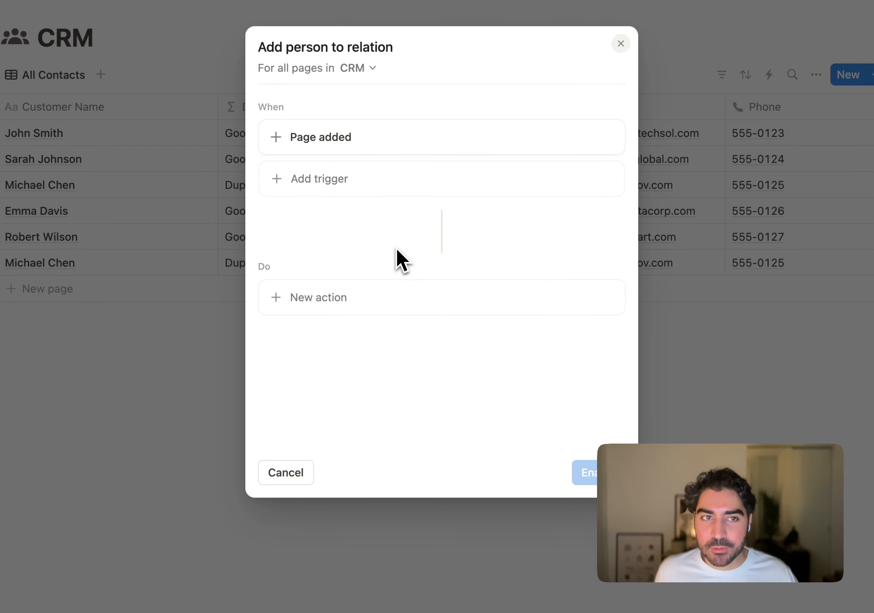
left_click(340, 297)
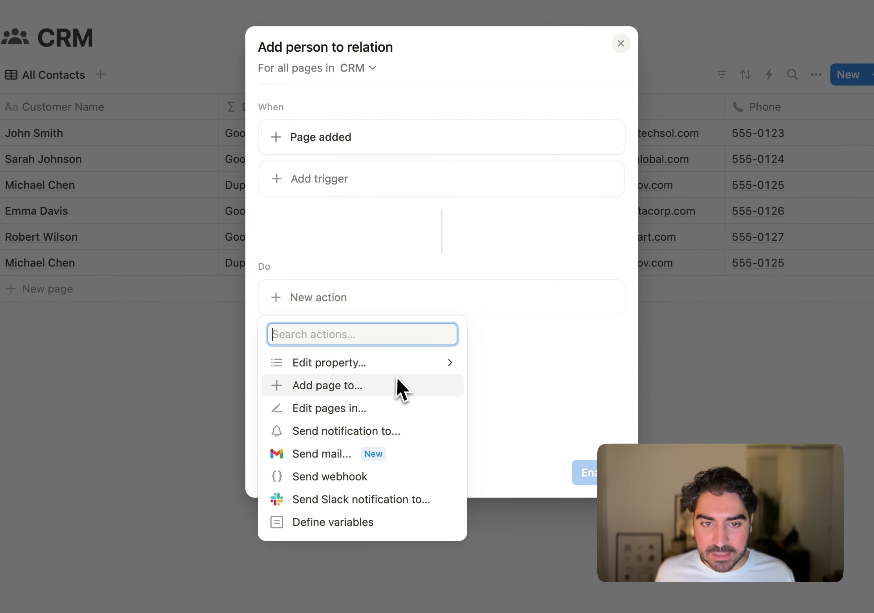
left_click(384, 410)
left_click(381, 303)
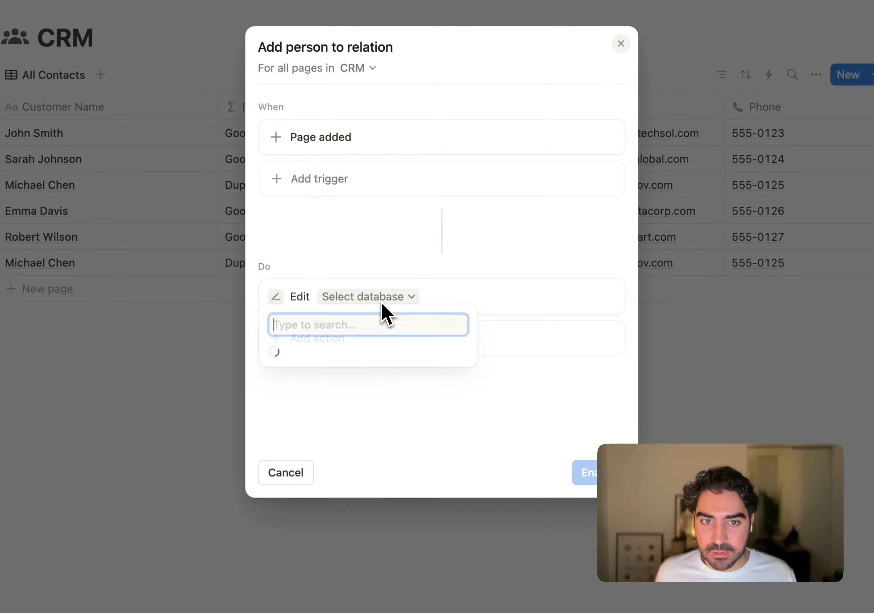
left_click(341, 383)
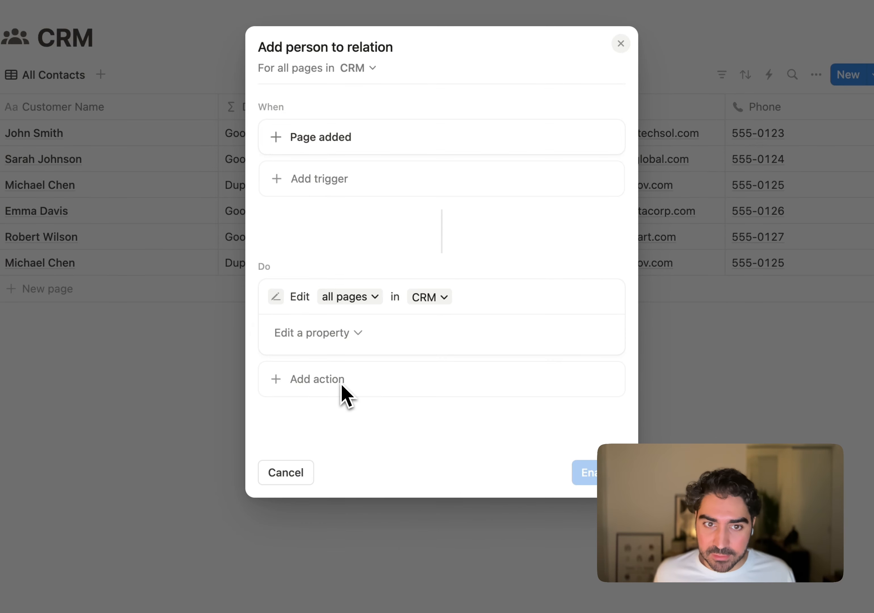
left_click(361, 300)
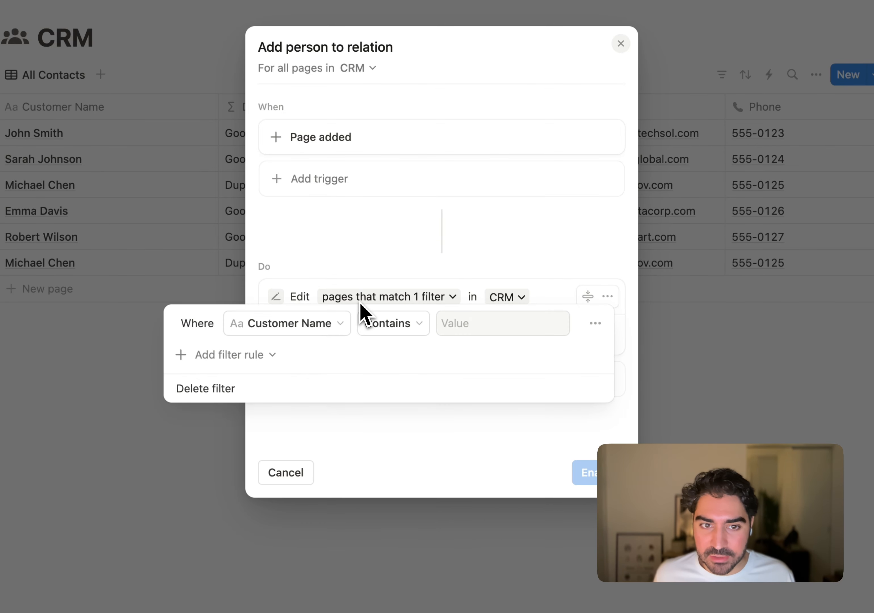
left_click(511, 440)
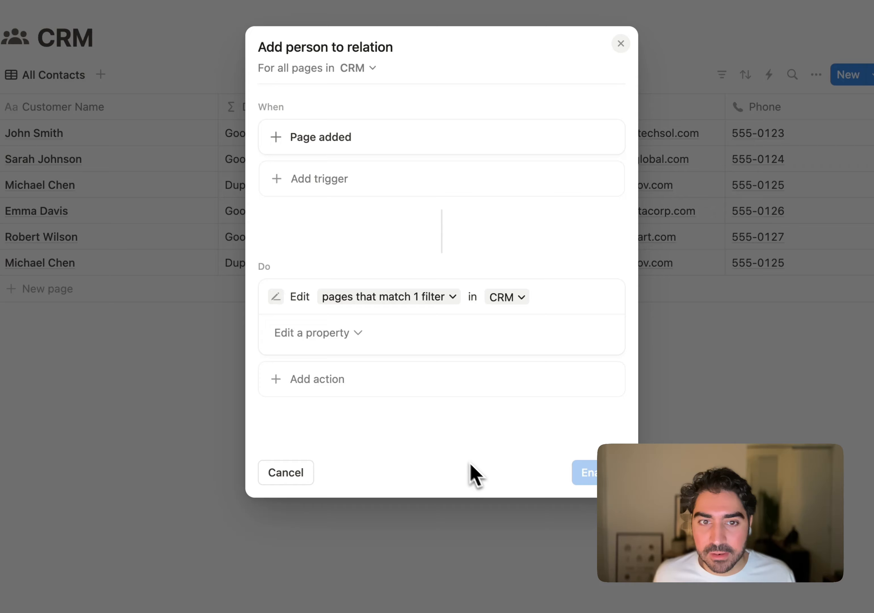
left_click(427, 301)
left_click(596, 324)
left_click(585, 353)
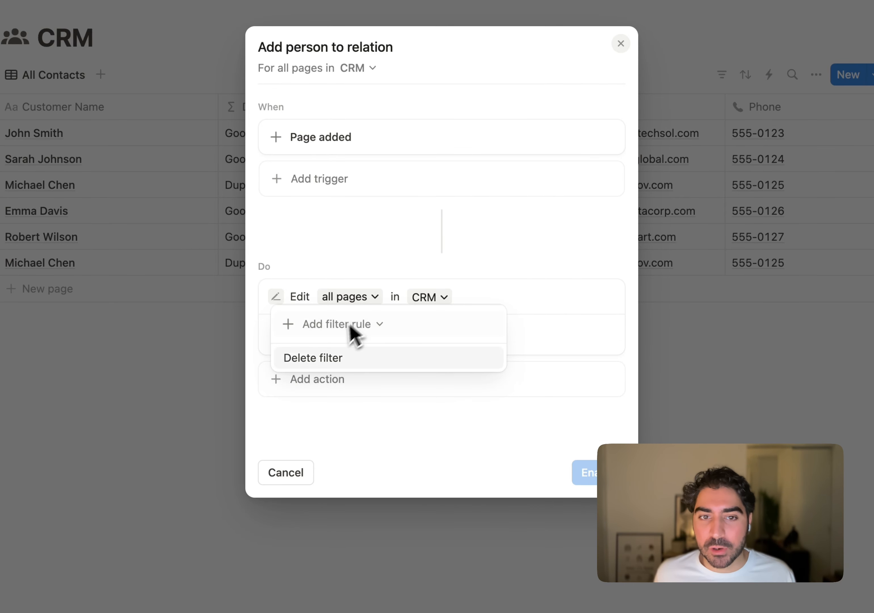
left_click(398, 428)
- Make the action add the Trigger page to the Related CRM property, and enable the automation
left_click(339, 333)
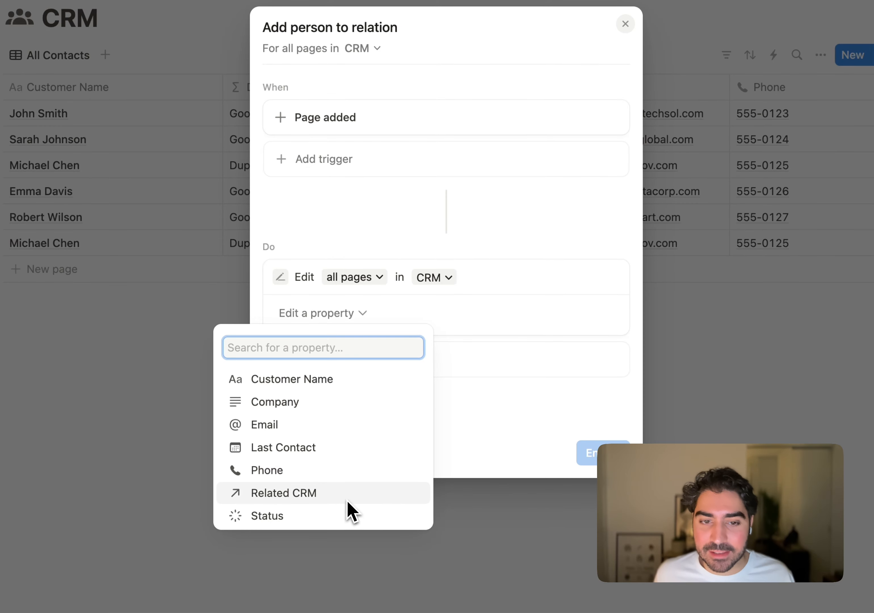
left_click(346, 500)
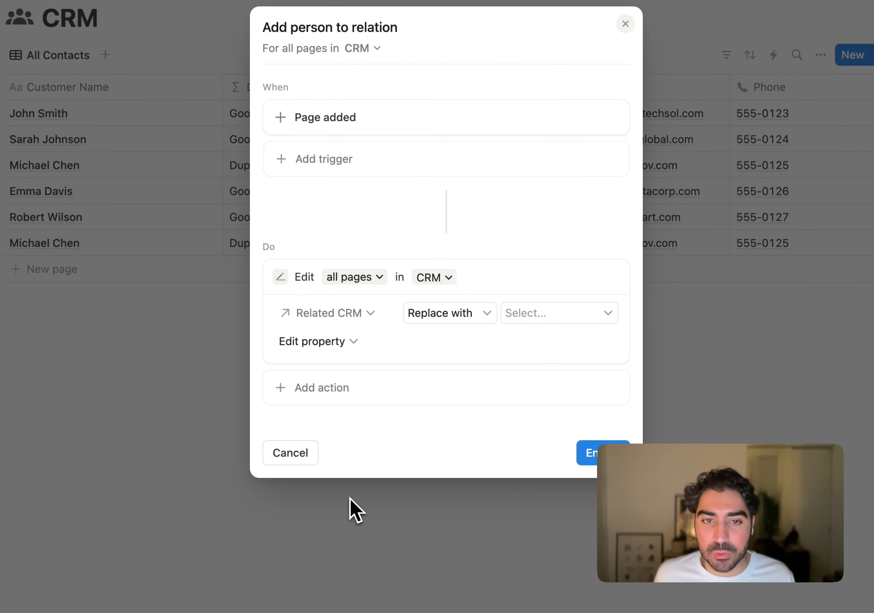
left_click(455, 313)
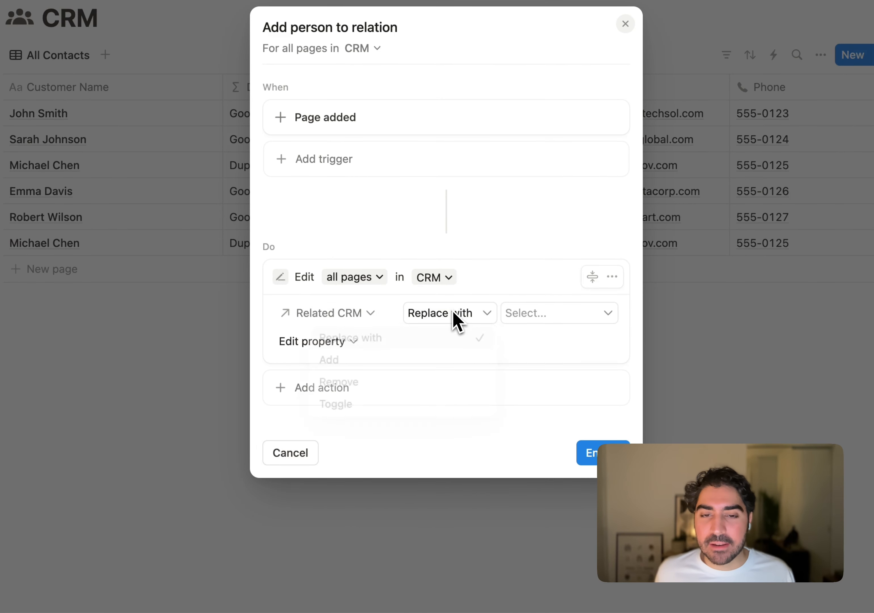
left_click(429, 360)
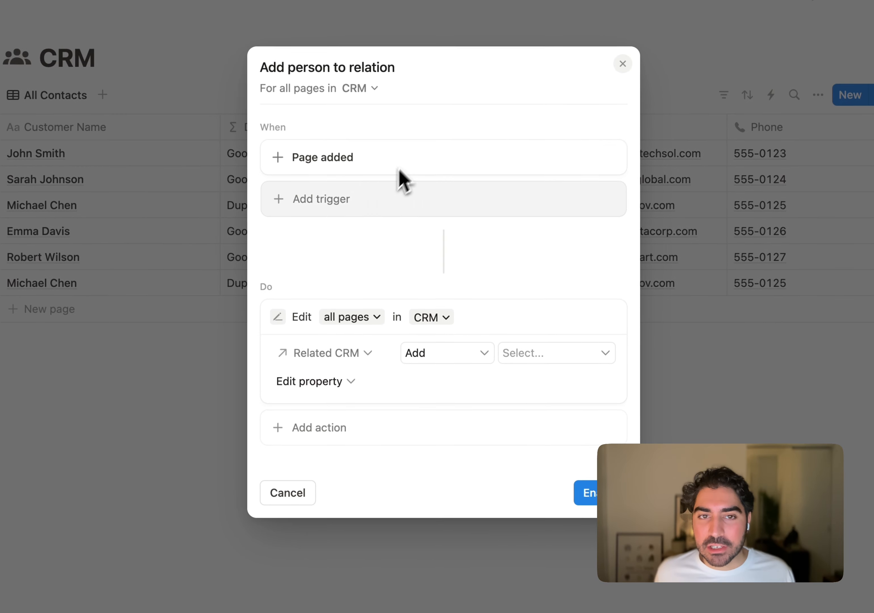
left_click(556, 358)
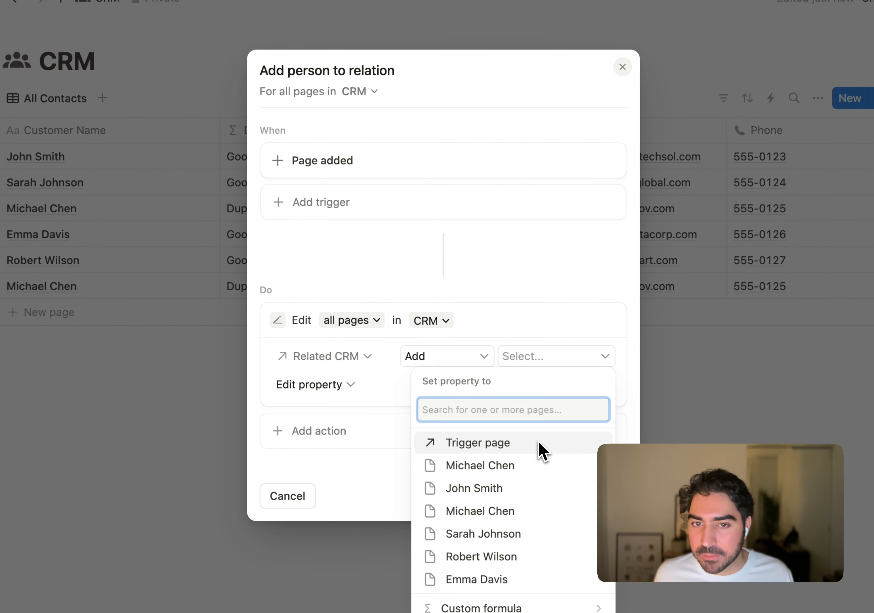
left_click(540, 449)
left_click(534, 427)
left_click(588, 423)
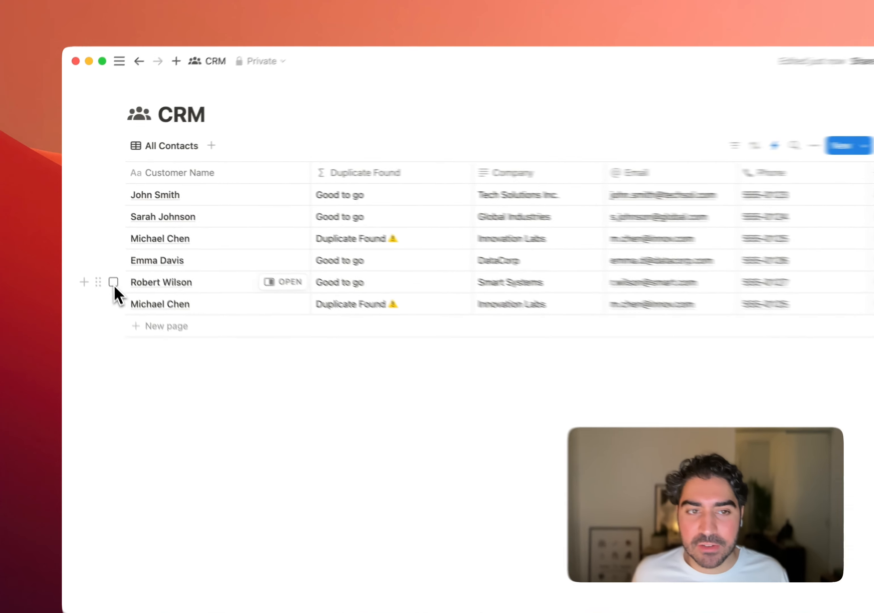
- Duplicate the Smart Systems contact row and clear the row selection
left_click(106, 264)
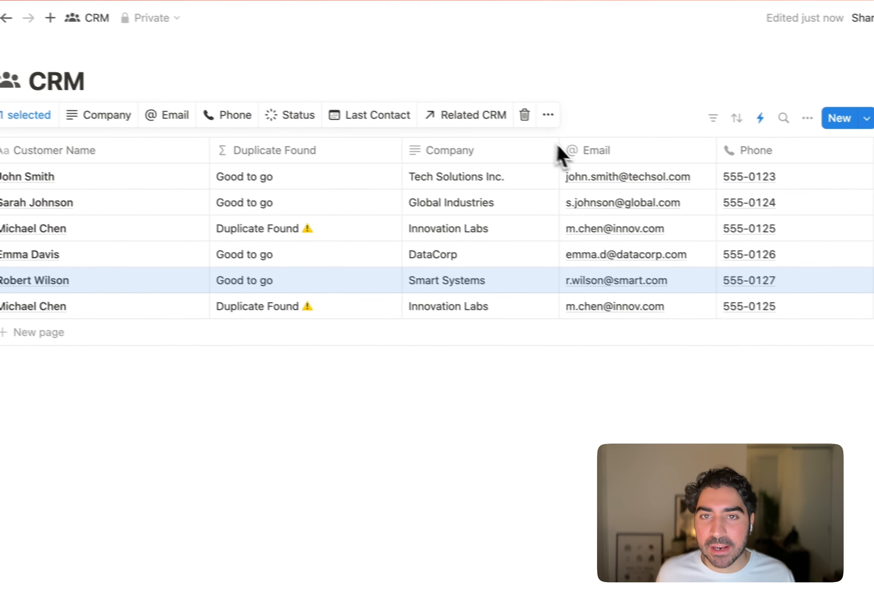
left_click(548, 114)
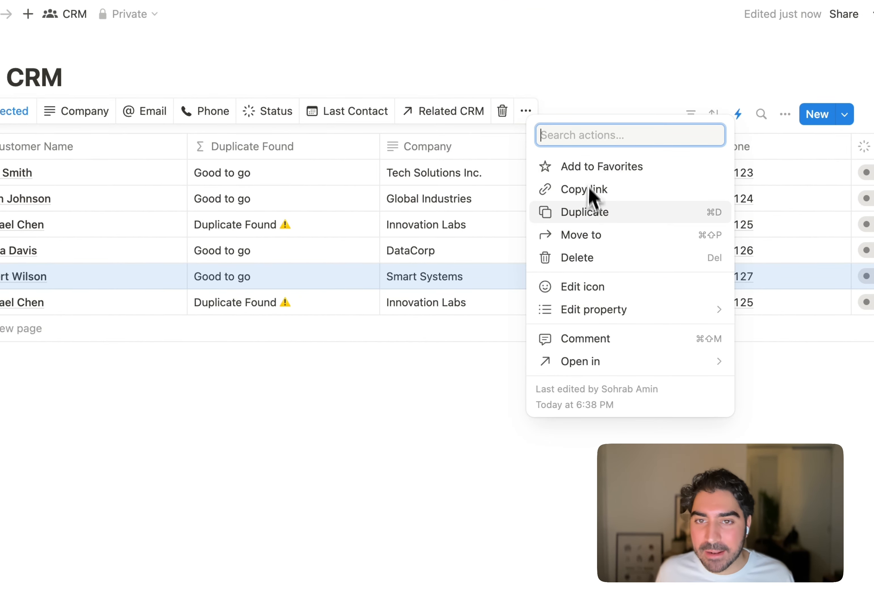
left_click(592, 213)
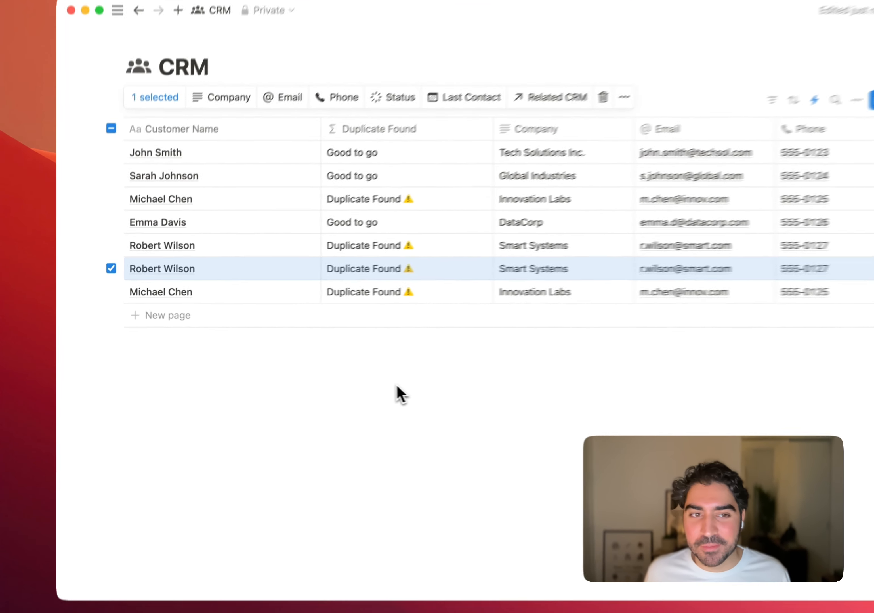
left_click(329, 386)
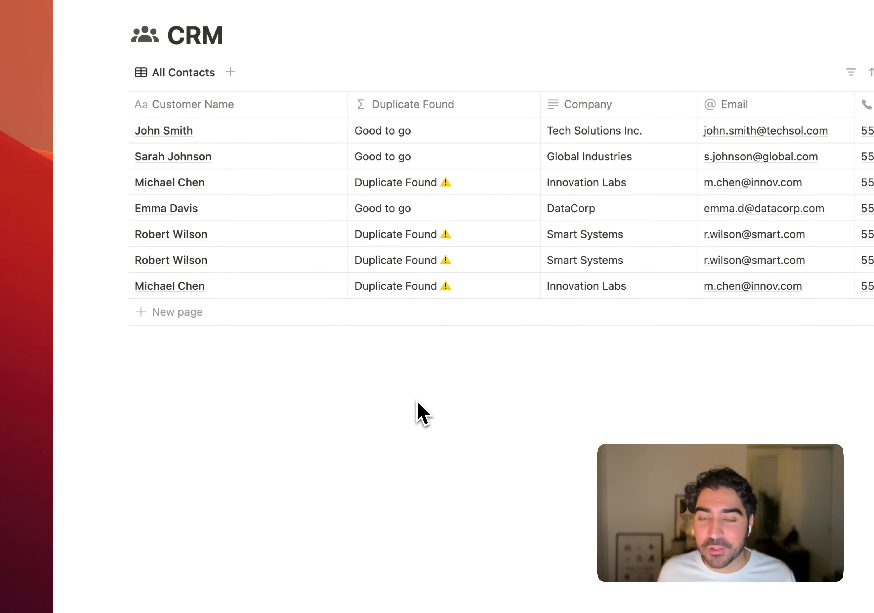
- Add a new contact row at the end of the CRM table
left_click(175, 309)
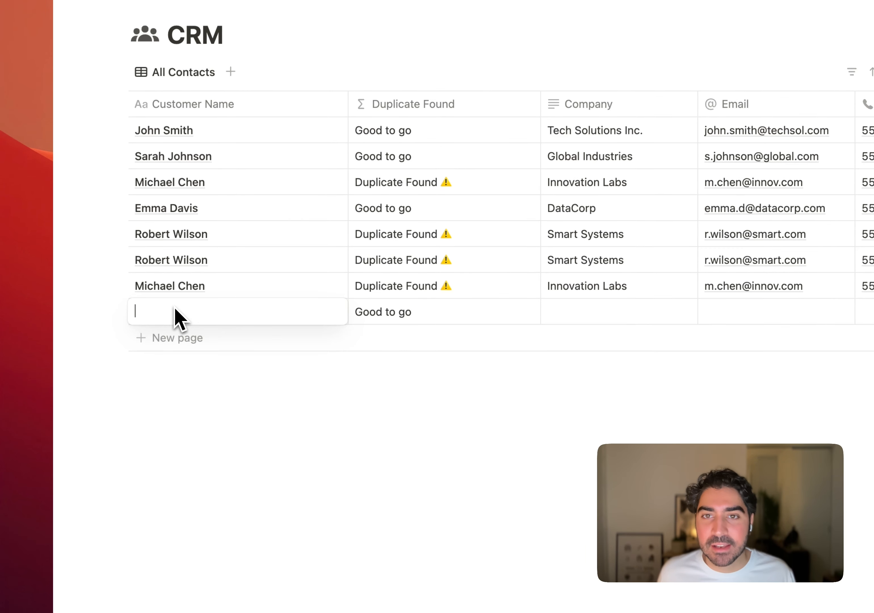